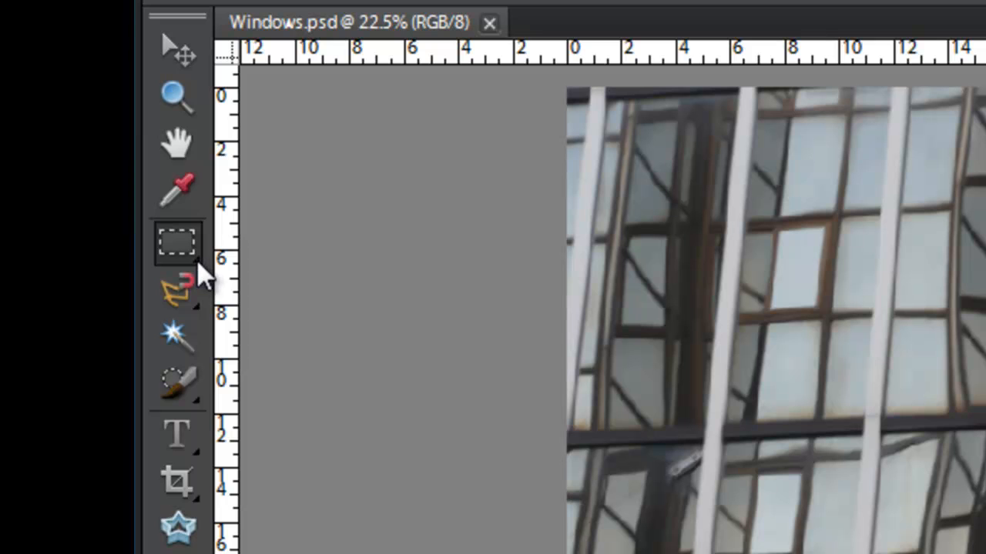
Switch to the Elliptical Marquee tool and return to the Rectangular Marquee tool
left_click(197, 262)
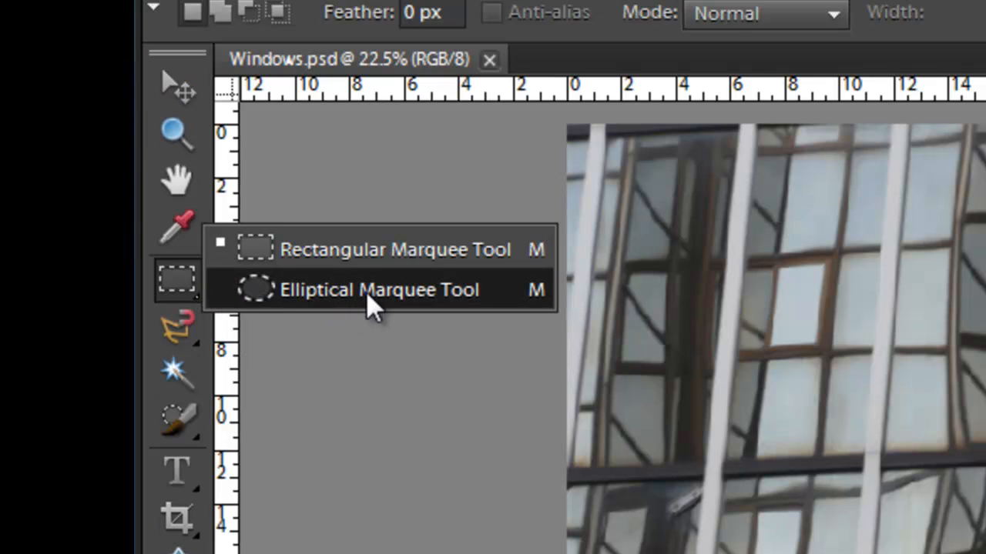
left_click(362, 292)
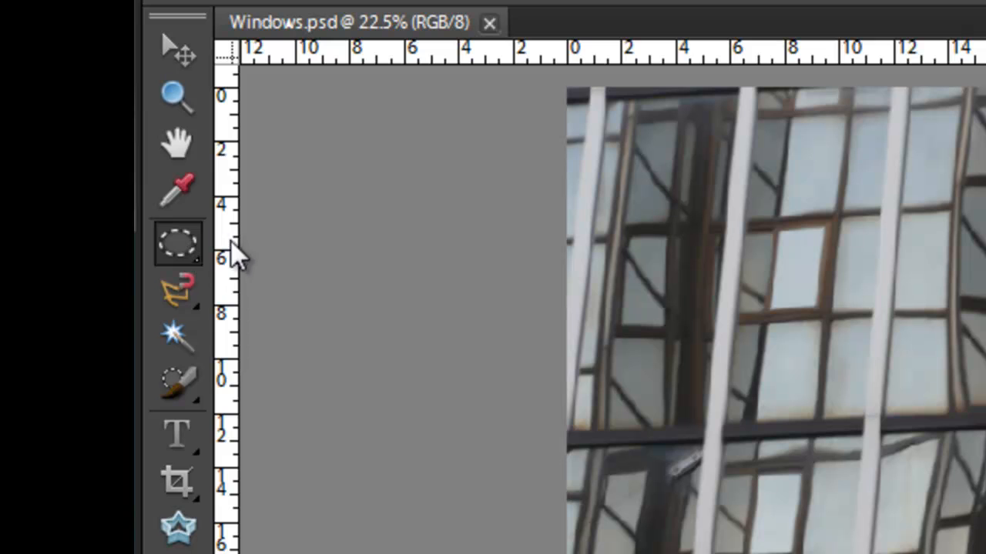
right_click(195, 261)
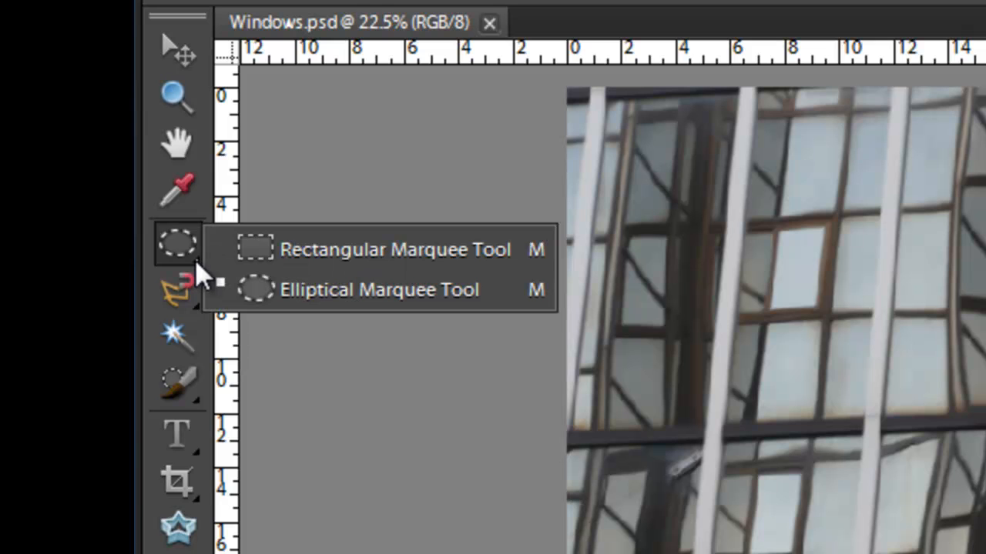
left_click(327, 260)
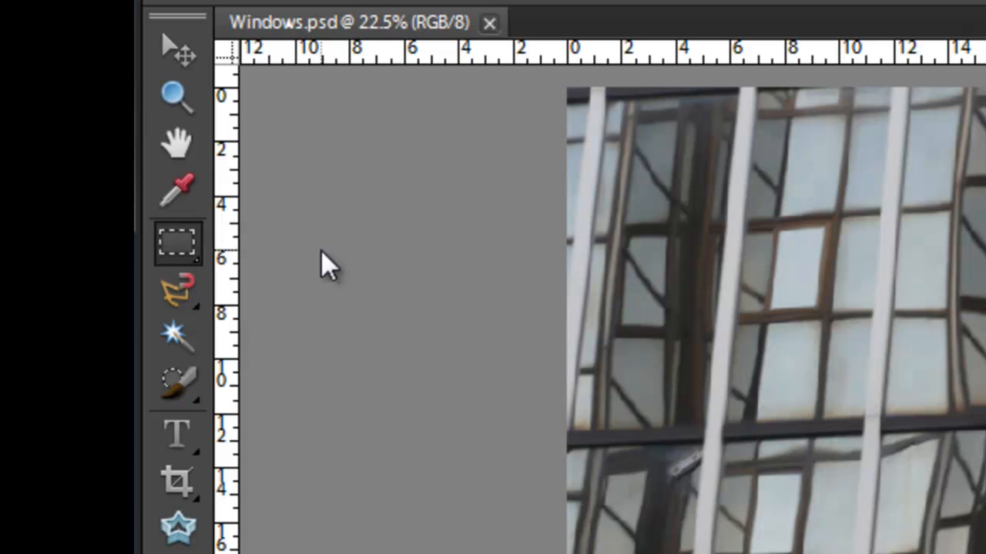
right_click(198, 264)
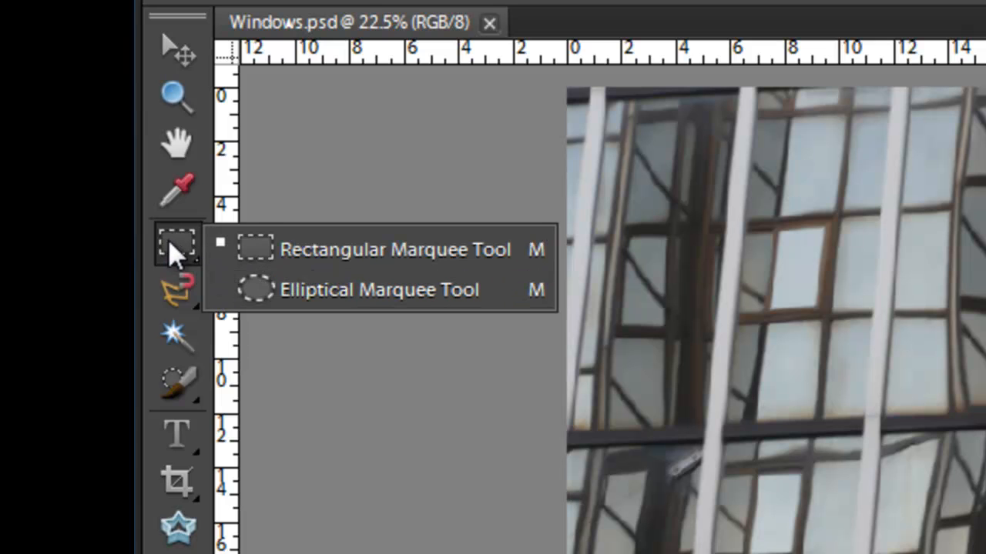
left_click(177, 254)
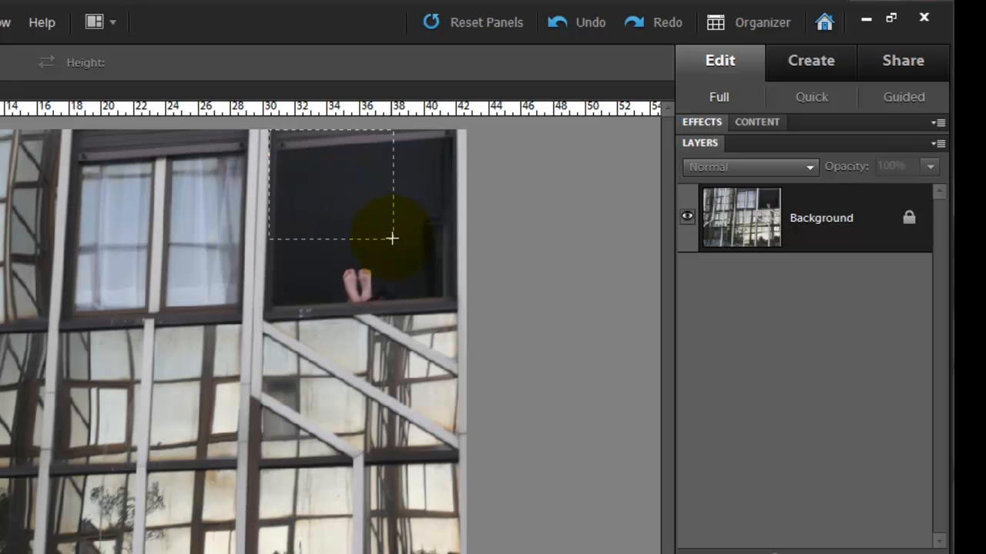
Copy a rectangular selection of the dark window with the feet to a new layer and name it Feet
left_click_drag(398, 246, 456, 309)
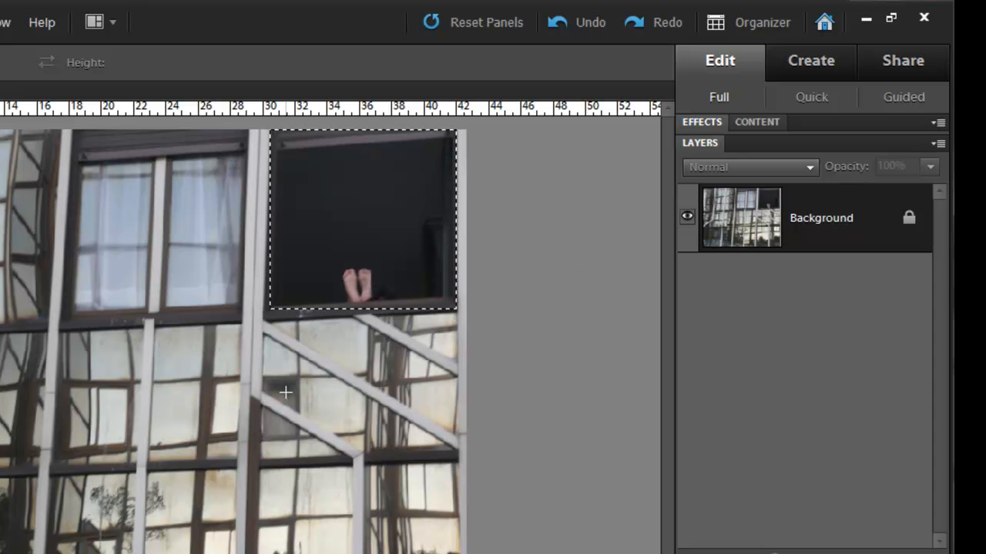
key("ctrl+j")
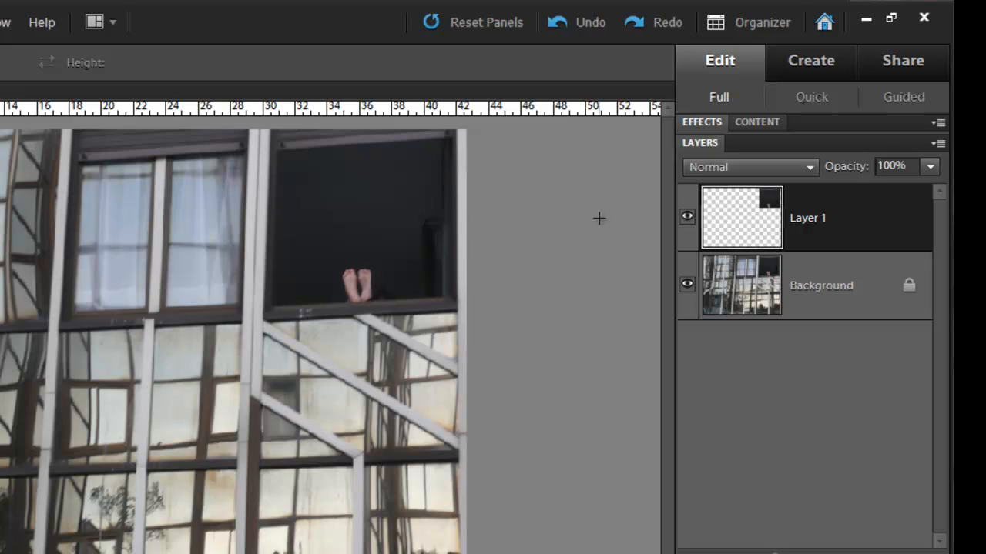
double_click(805, 223)
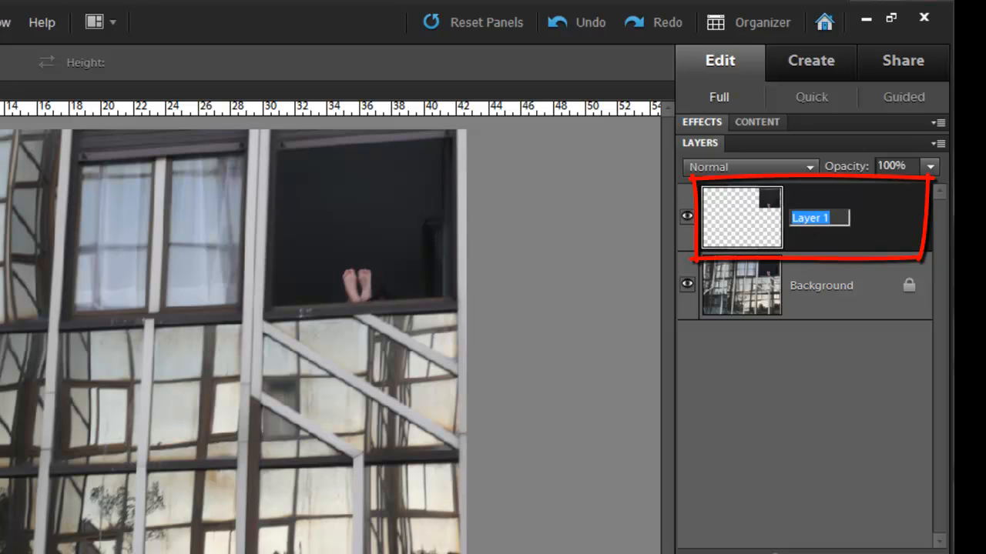
type("Feet")
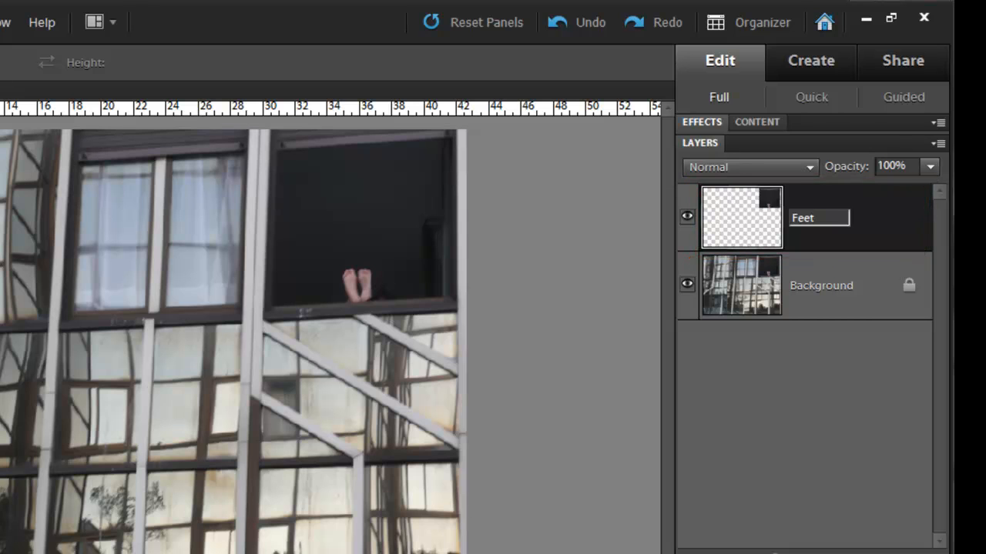
key("Return")
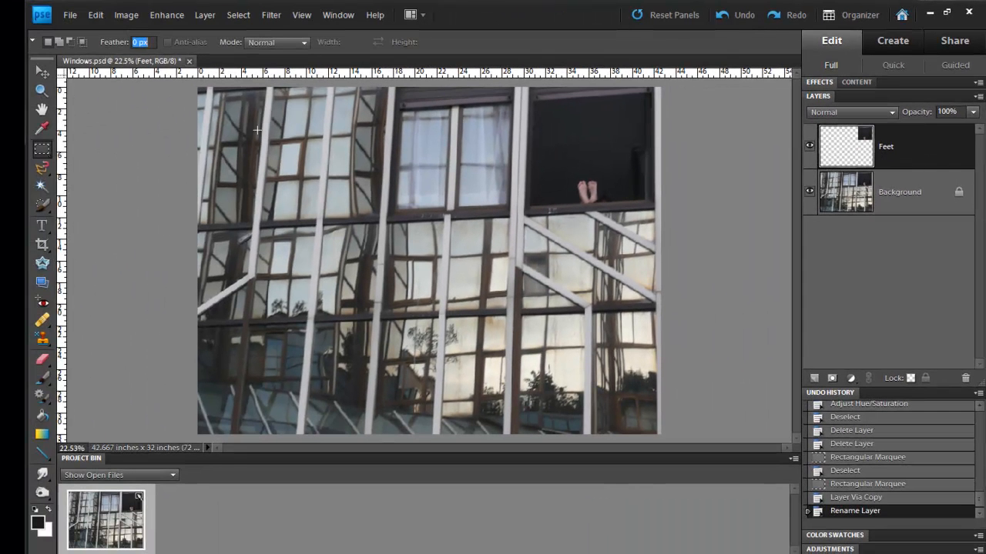
Move the Feet layer to the lower-left corner of the photo and make the Background layer active
left_click(42, 73)
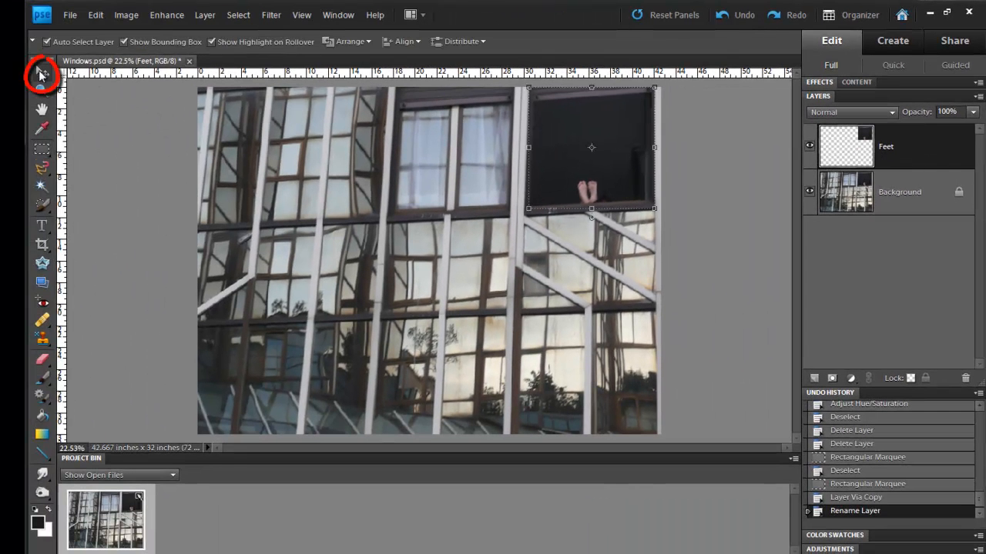
left_click_drag(604, 148, 272, 372)
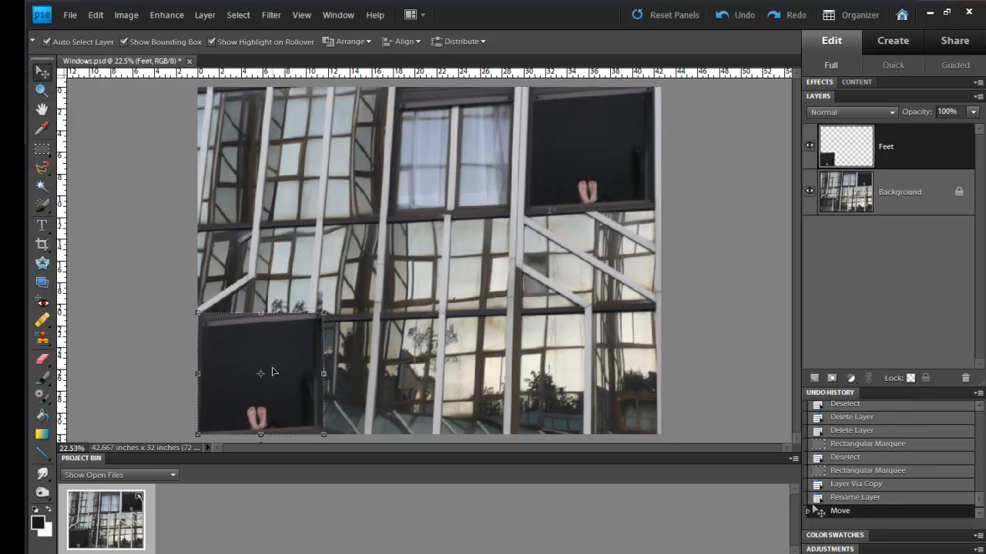
left_click(406, 368)
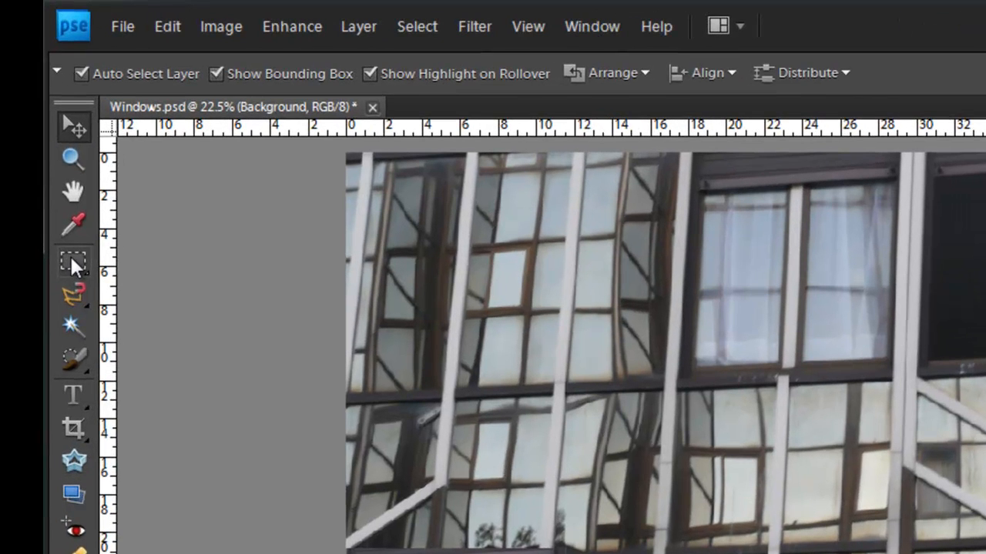
Draw several rectangular marquee selections of varying proportions over the windows in Normal mode and clear the last one
left_click(42, 148)
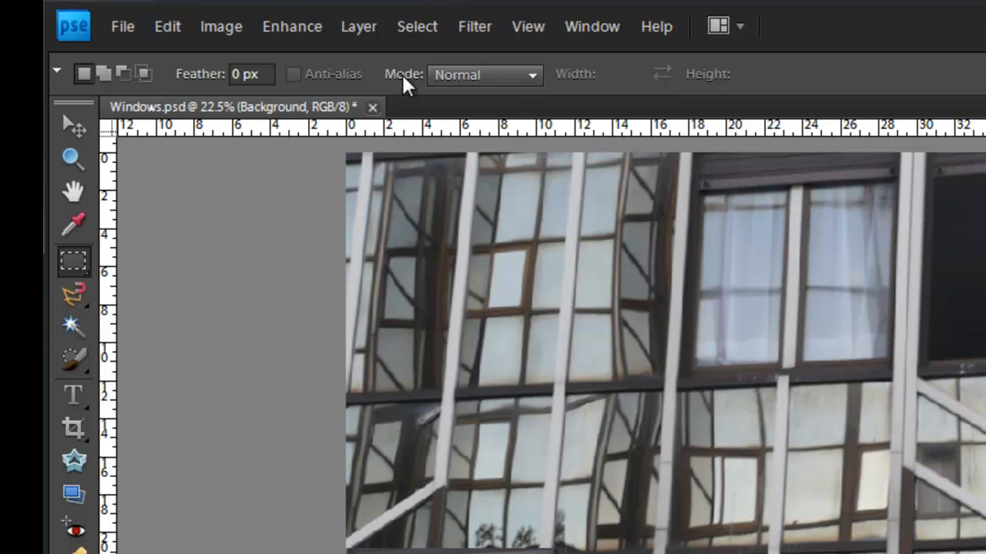
left_click_drag(527, 199, 748, 297)
left_click_drag(709, 374, 902, 505)
left_click(904, 505)
left_click_drag(446, 193, 624, 303)
left_click(590, 402)
left_click_drag(611, 387, 805, 490)
left_click_drag(689, 214, 870, 296)
left_click(512, 266)
Set the marquee mode to Fixed Ratio at 1 to 1 and draw several square selections over the windows
left_click(533, 77)
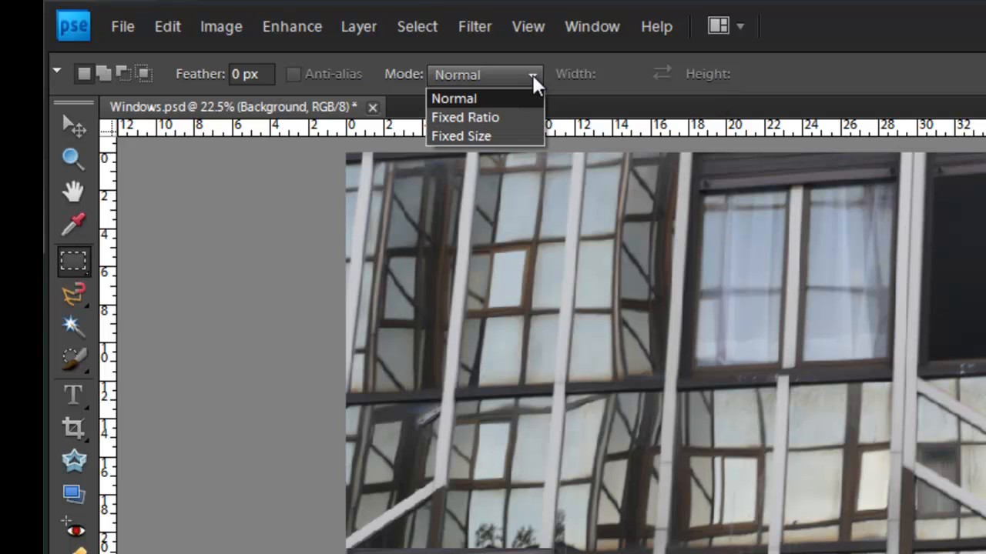
left_click(504, 117)
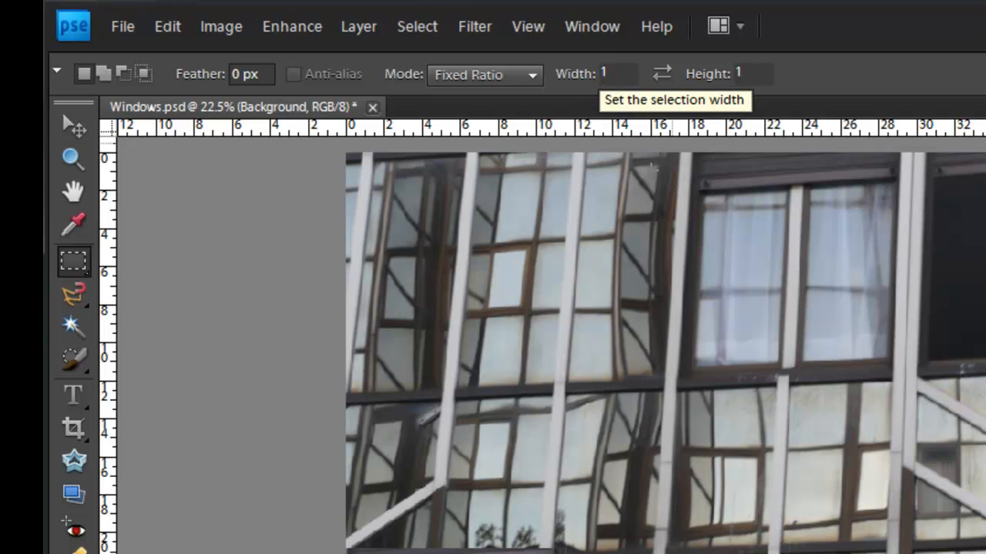
left_click_drag(589, 247, 746, 427)
left_click_drag(827, 423, 984, 553)
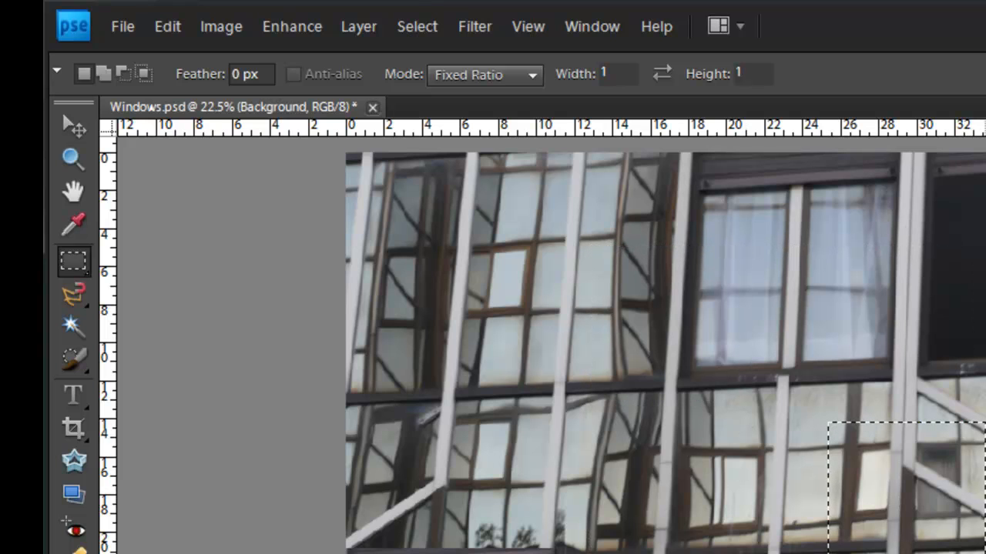
left_click_drag(508, 196, 688, 348)
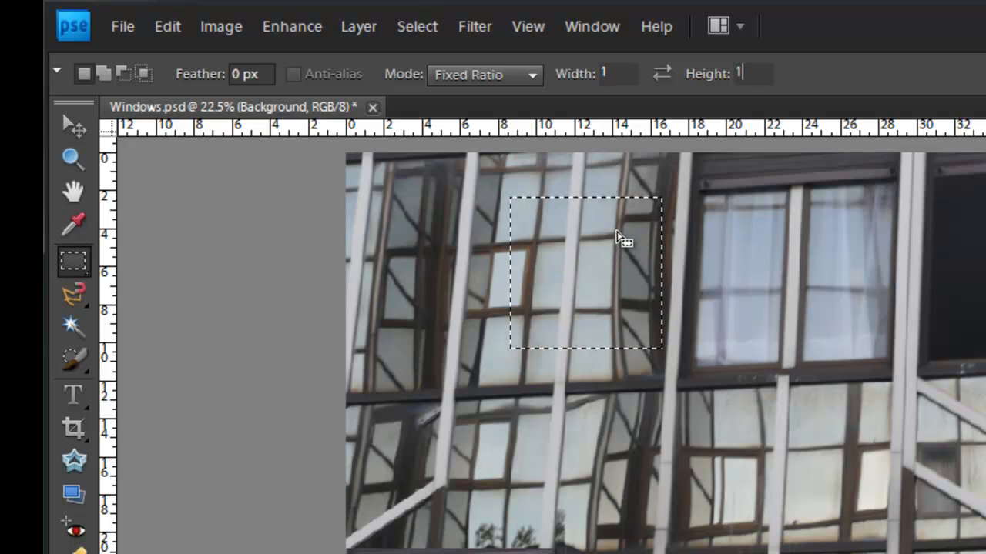
Set the fixed ratio's height to 2 with width 1 and draw several tall selections over the windows
left_click(759, 74)
key("BackSpace")
type("2")
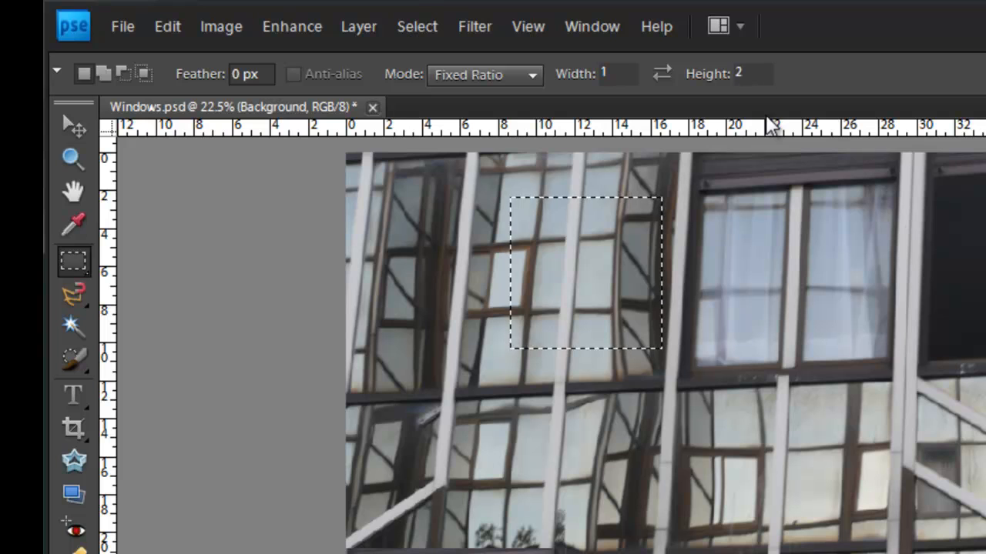
left_click_drag(732, 237, 849, 476)
left_click_drag(492, 183, 645, 425)
left_click_drag(764, 275, 892, 508)
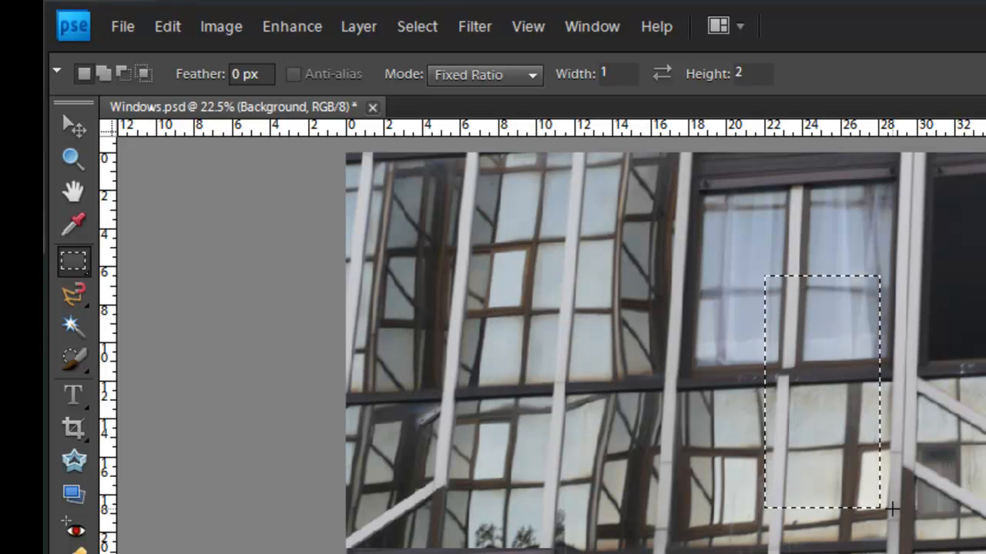
left_click_drag(517, 220, 682, 326)
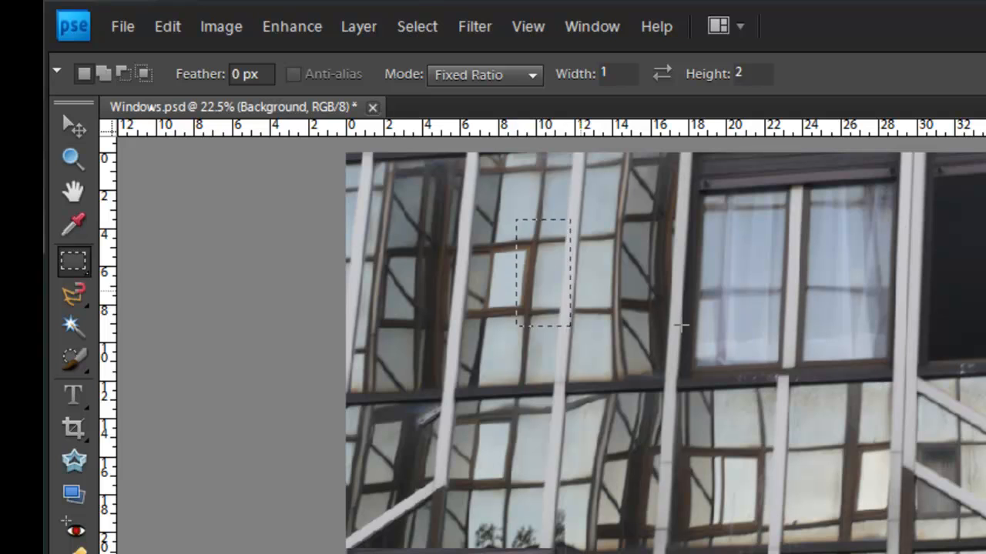
Set the marquee mode to Fixed Size and place 6 in by 5 in selections at various spots on the photo
left_click(532, 76)
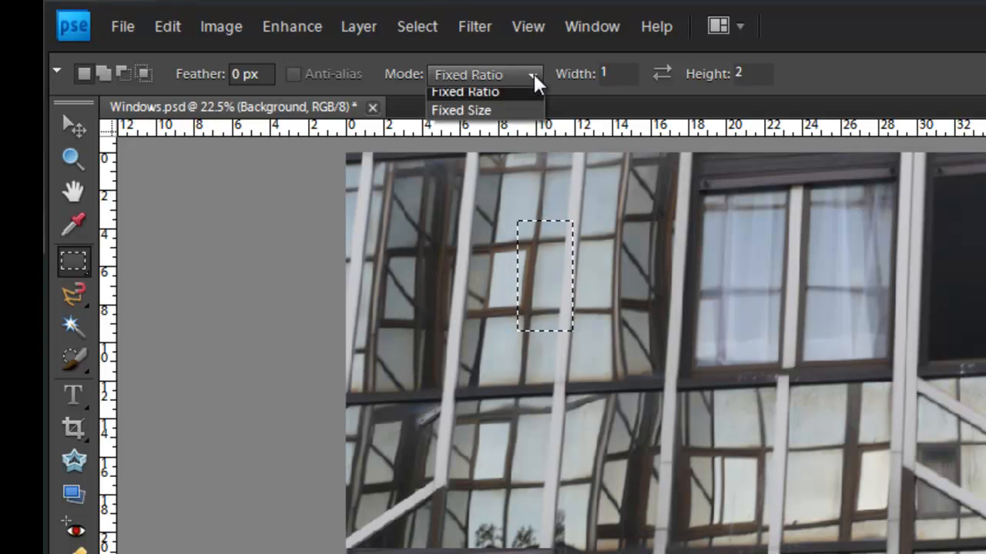
left_click(499, 137)
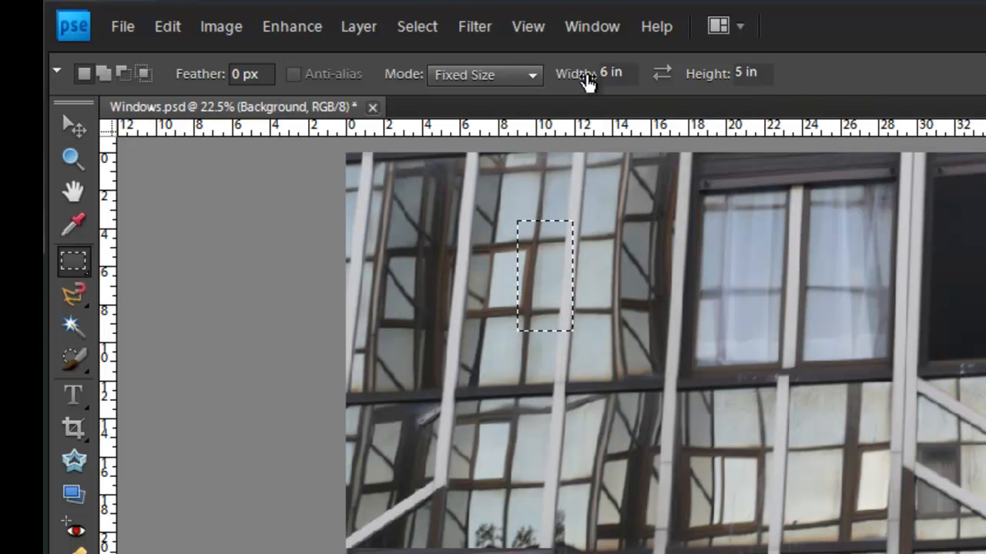
left_click_drag(694, 336, 825, 421)
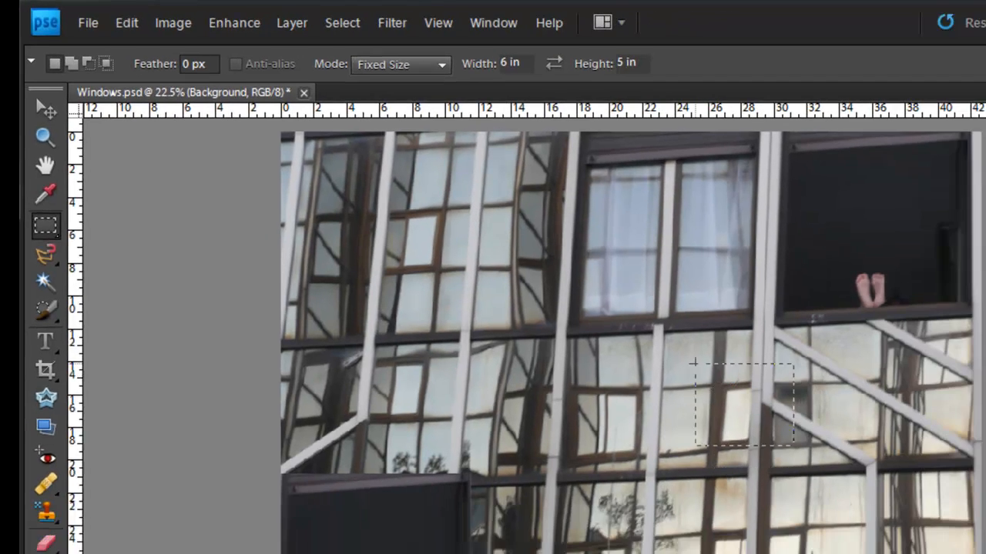
left_click_drag(694, 361, 370, 179)
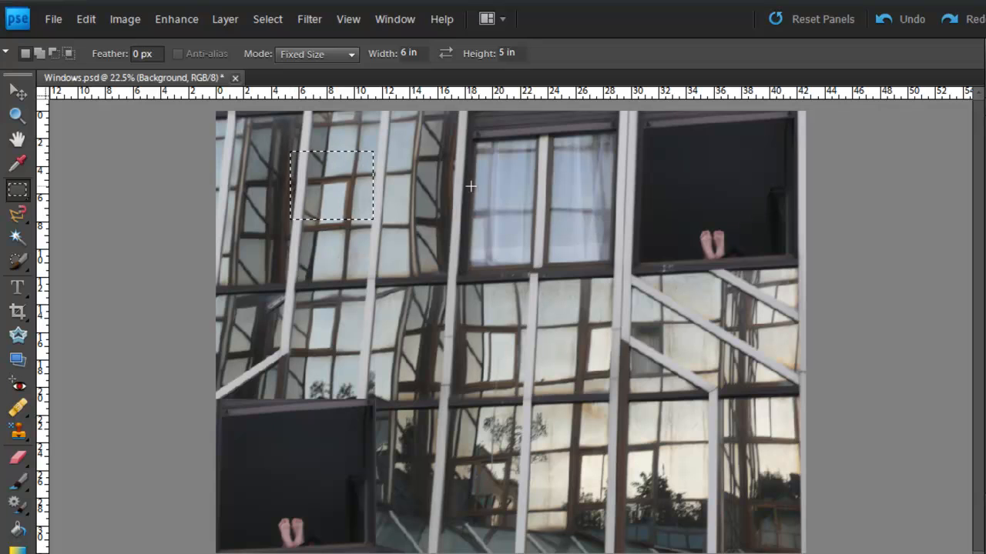
left_click(471, 186)
left_click(568, 344)
left_click(474, 438)
left_click(291, 132)
left_click(475, 198)
left_click(629, 346)
left_click(324, 175)
left_click(512, 193)
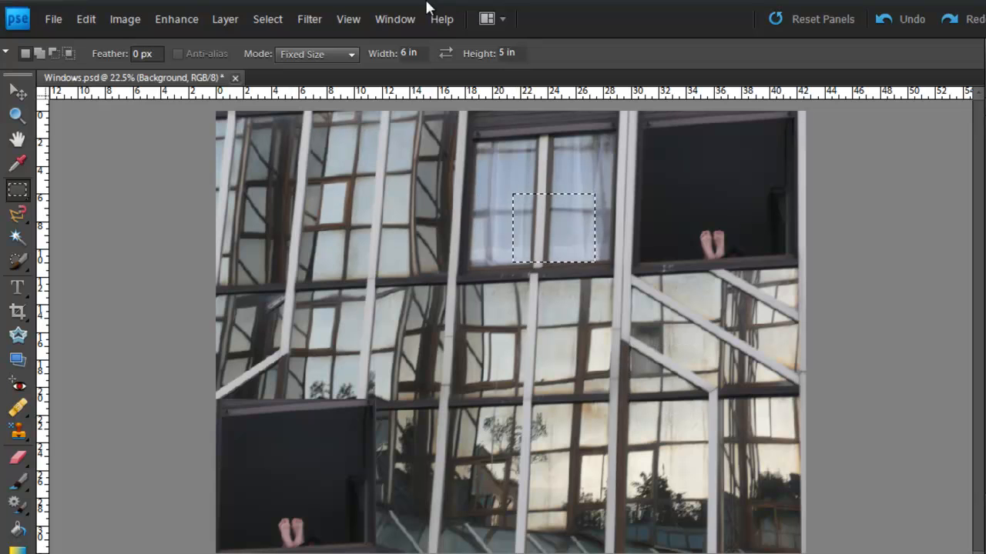
Set the marquee mode to Normal and build one combined selection from six overlapping rectangles across the upper and middle windows
left_click(351, 55)
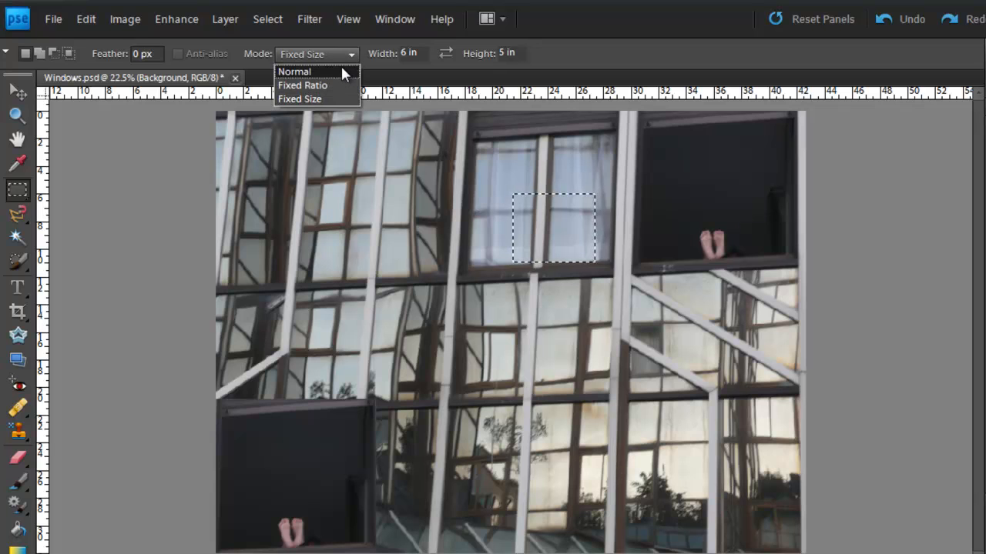
left_click(344, 71)
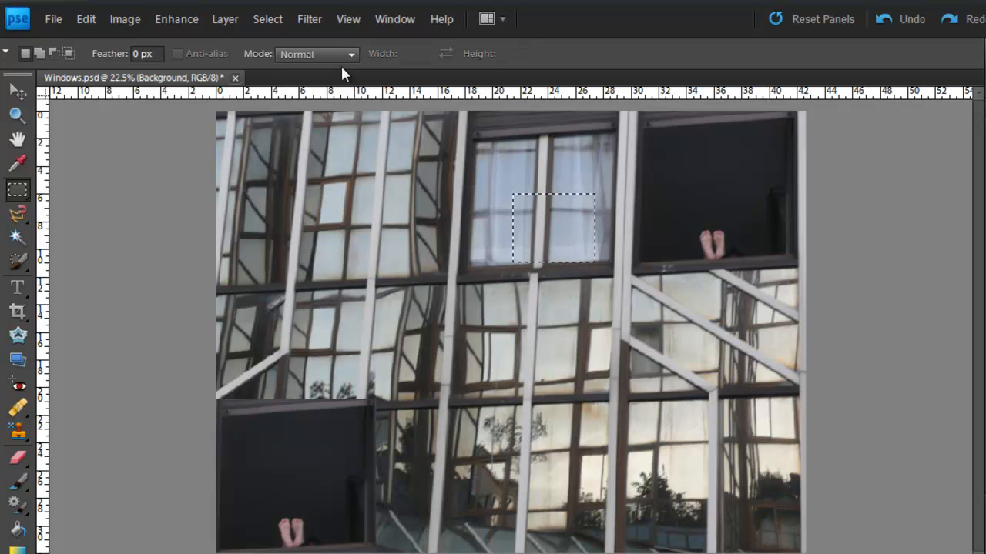
left_click(315, 177)
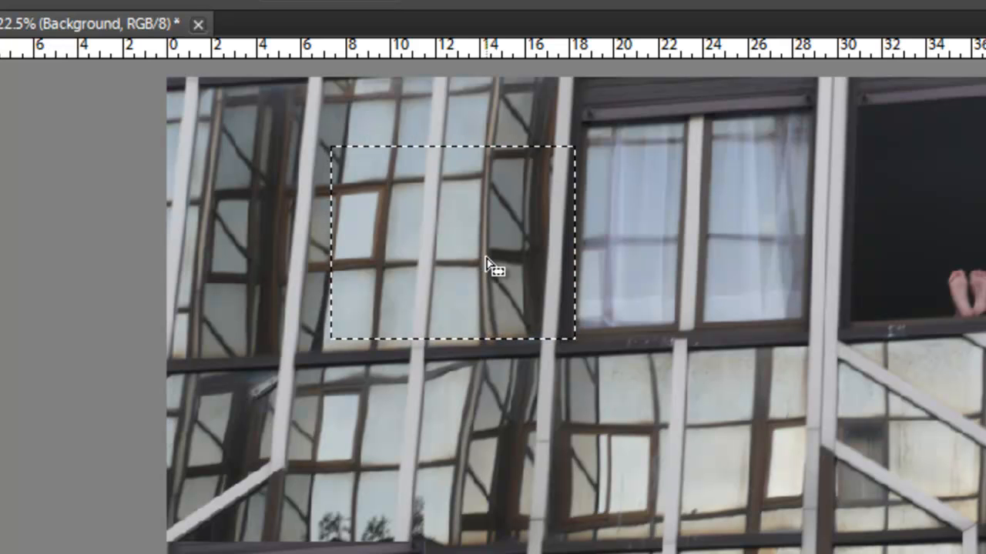
left_click_drag(486, 257, 757, 464)
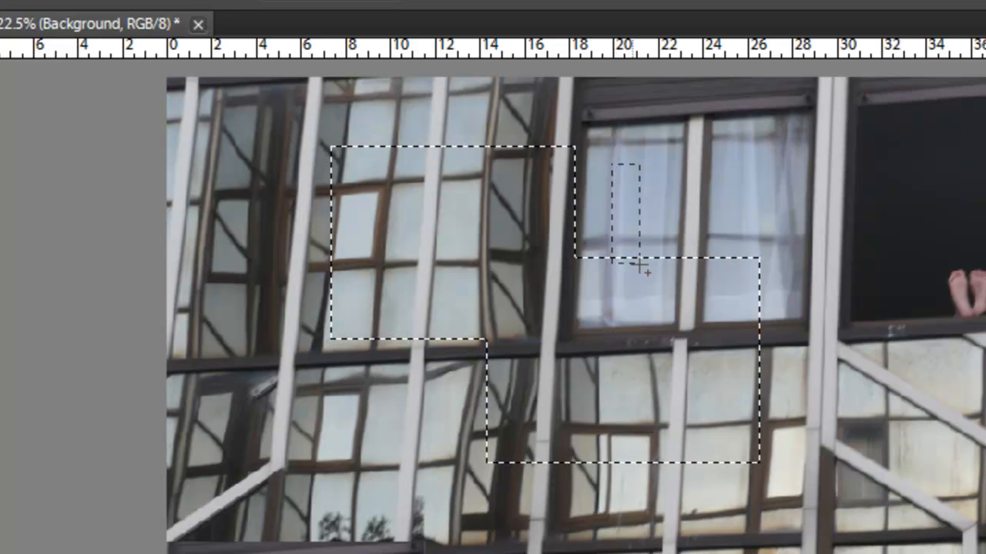
left_click_drag(612, 166, 740, 299)
left_click_drag(700, 463, 803, 523)
left_click_drag(360, 318, 449, 403)
left_click_drag(241, 185, 416, 269)
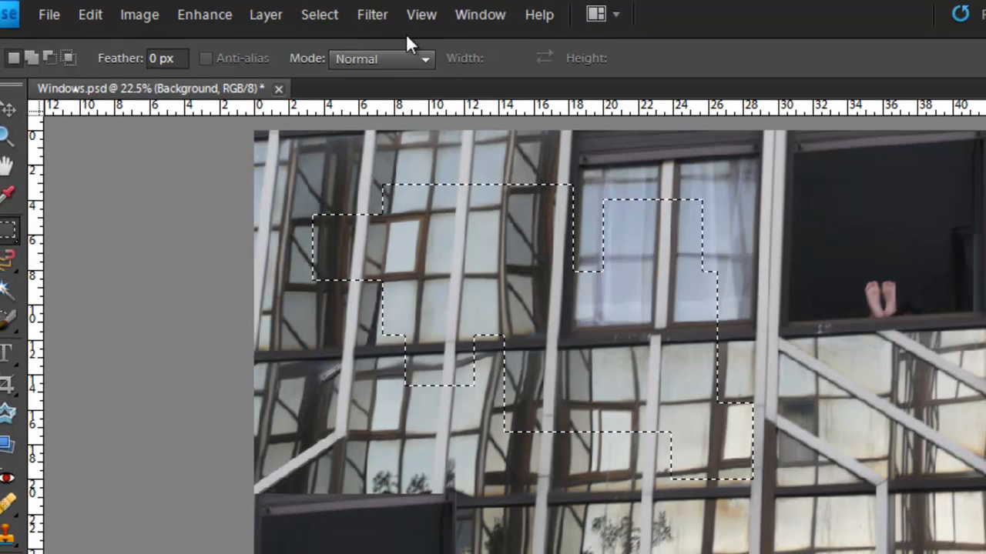
Save the combined rectangular selection as a new selection named Boxes
left_click(316, 16)
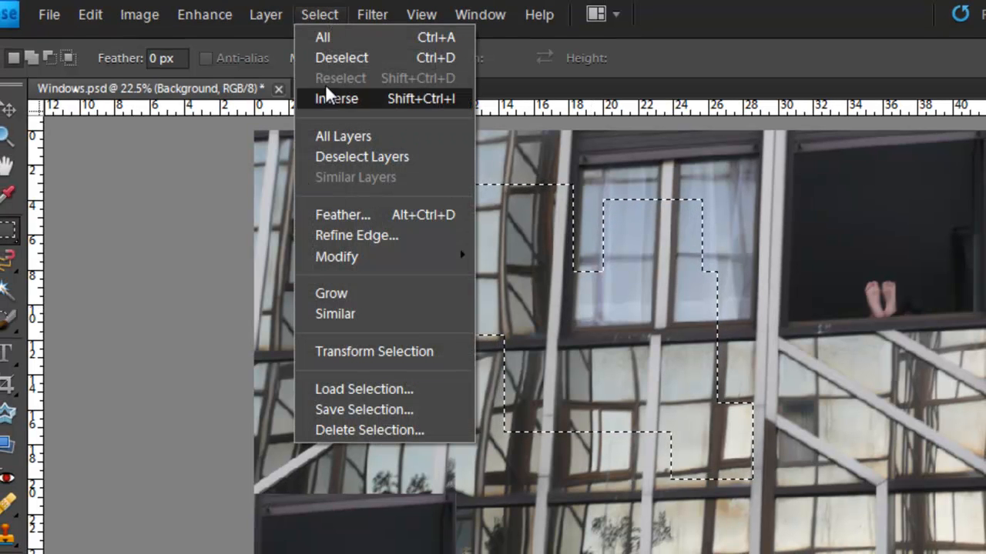
left_click(392, 408)
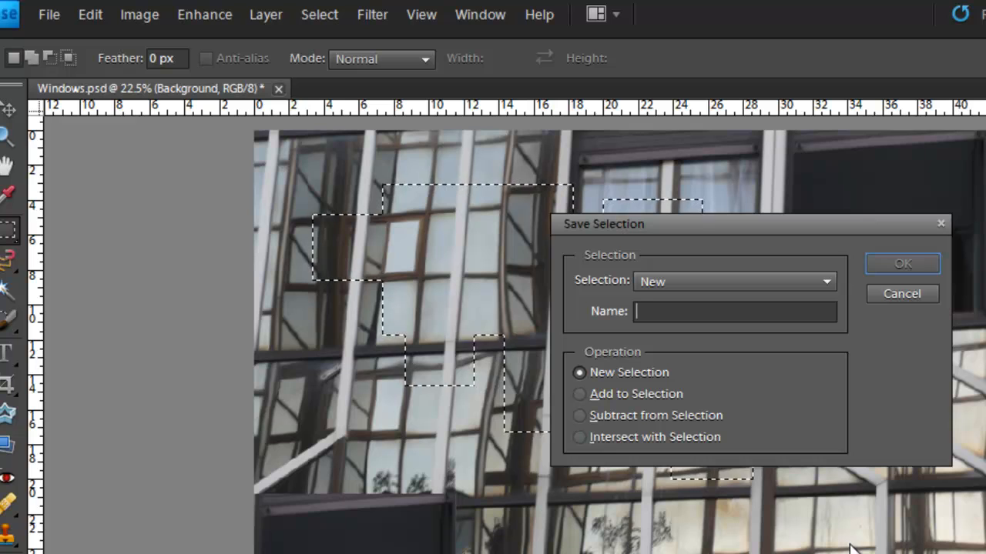
type("Boxes")
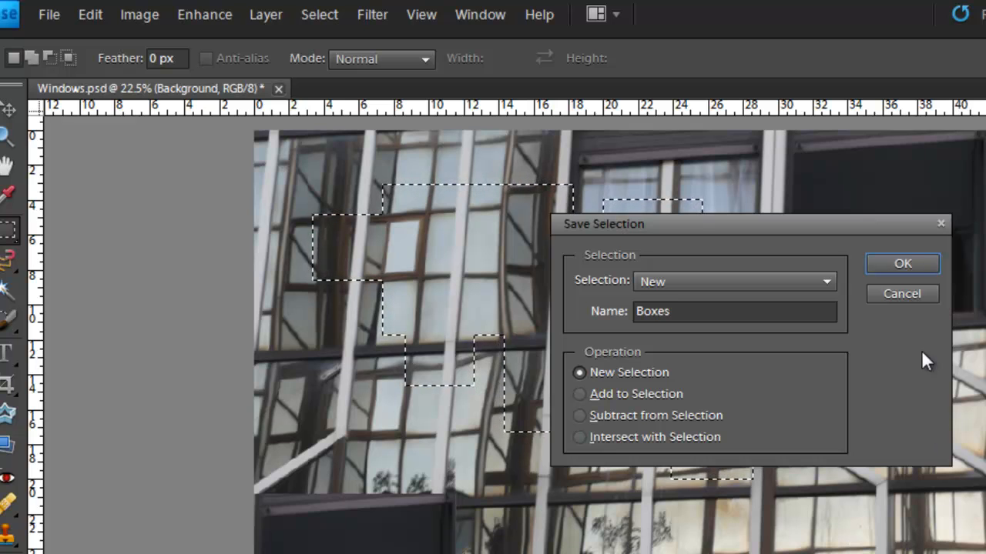
left_click(907, 264)
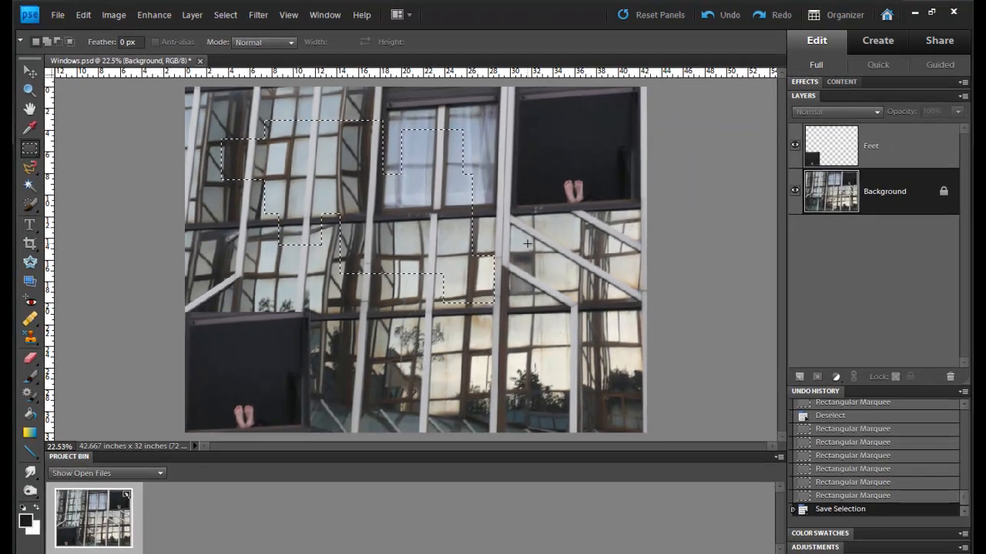
Deselect, duplicate the whole Background layer, and load the saved boxes selection on the copy as a new selection
key("ctrl+d")
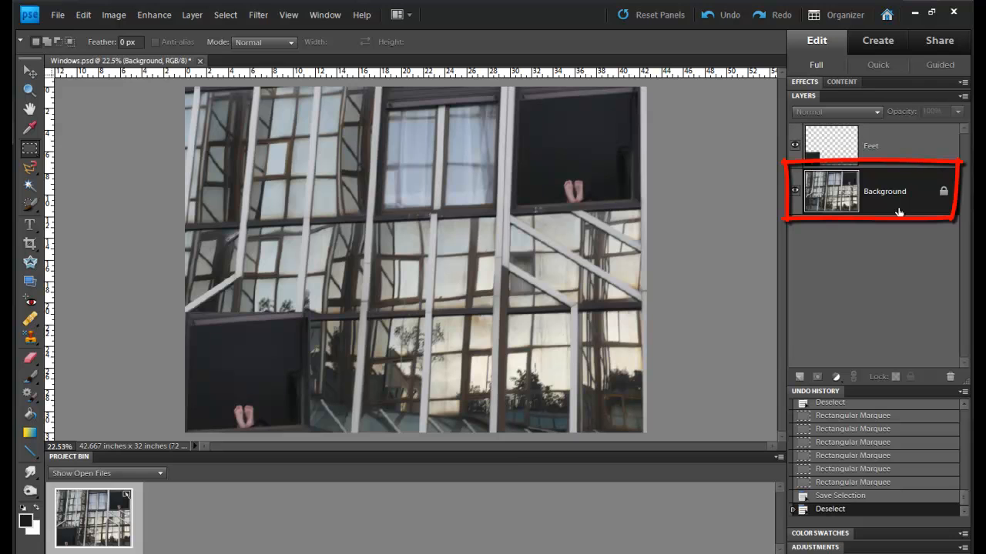
key("ctrl+j")
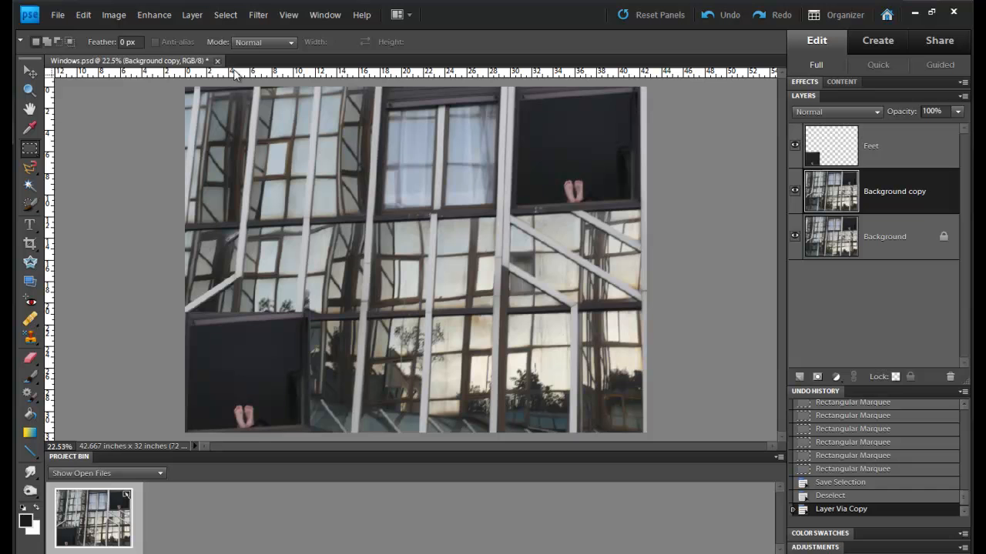
left_click(228, 19)
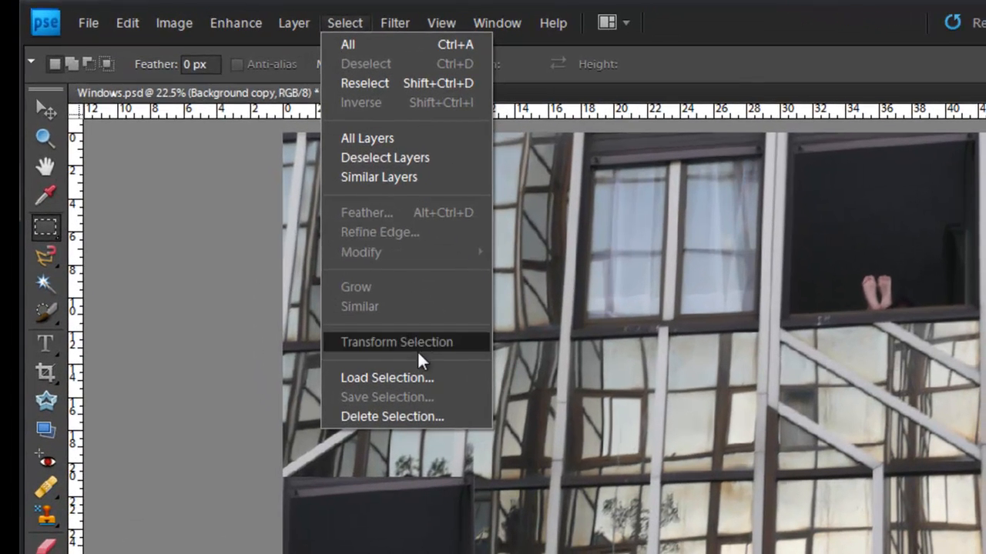
left_click(424, 378)
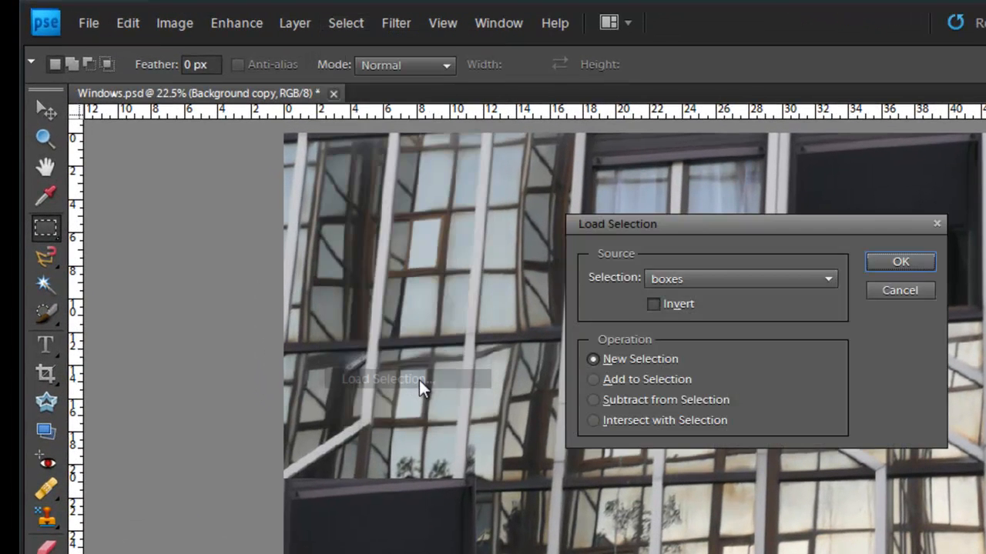
left_click(881, 261)
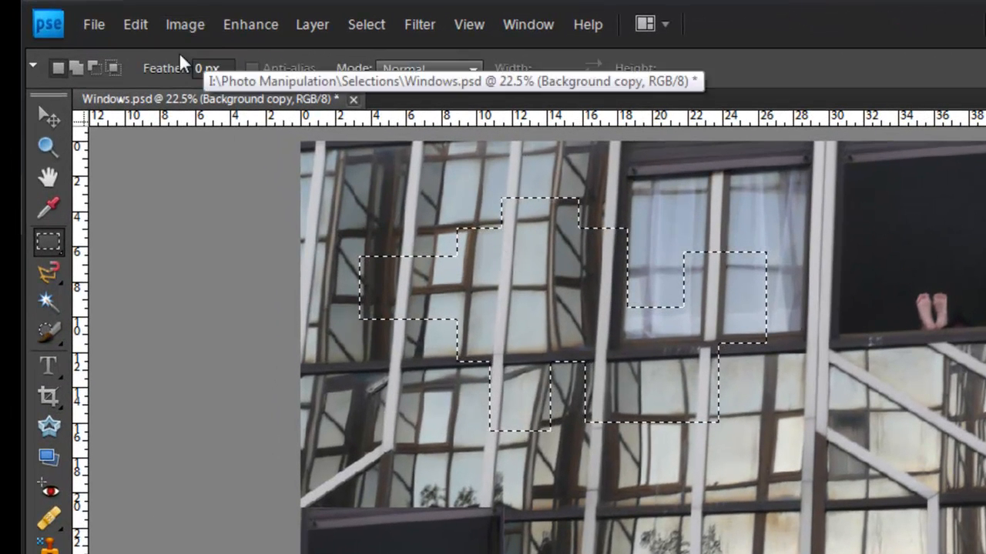
Stroke the boxes selection with a 5 px dark outline located outside at 100% opacity, and deselect it
left_click(138, 26)
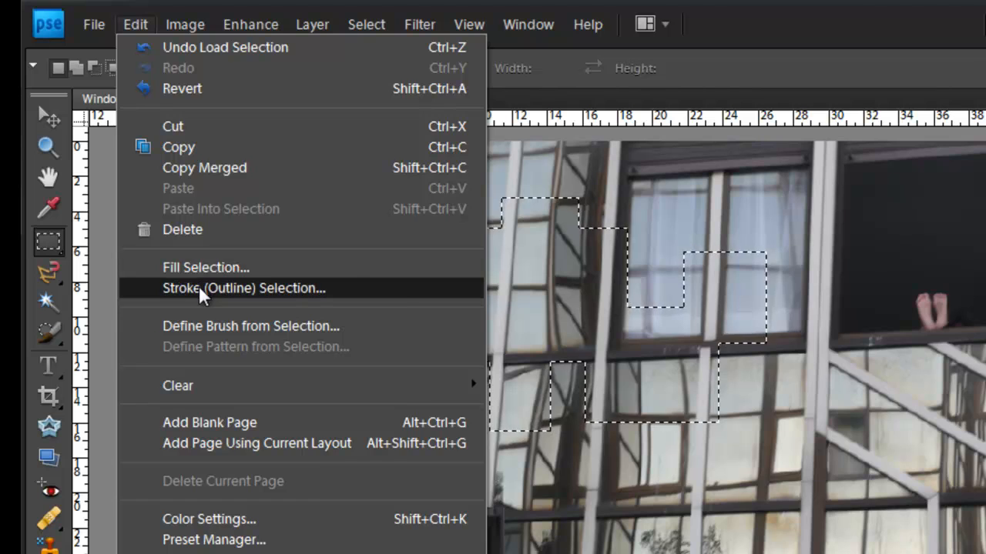
left_click(199, 287)
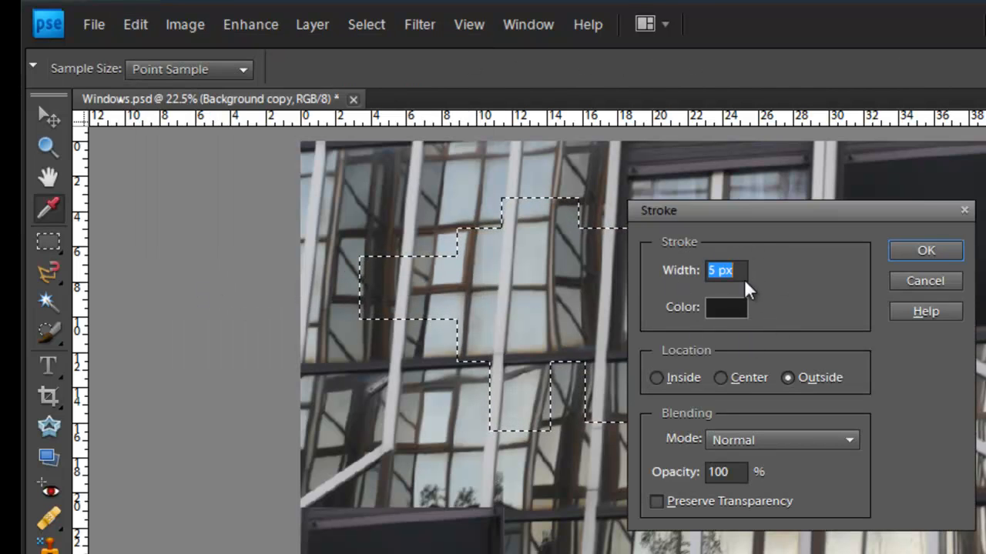
left_click(926, 251)
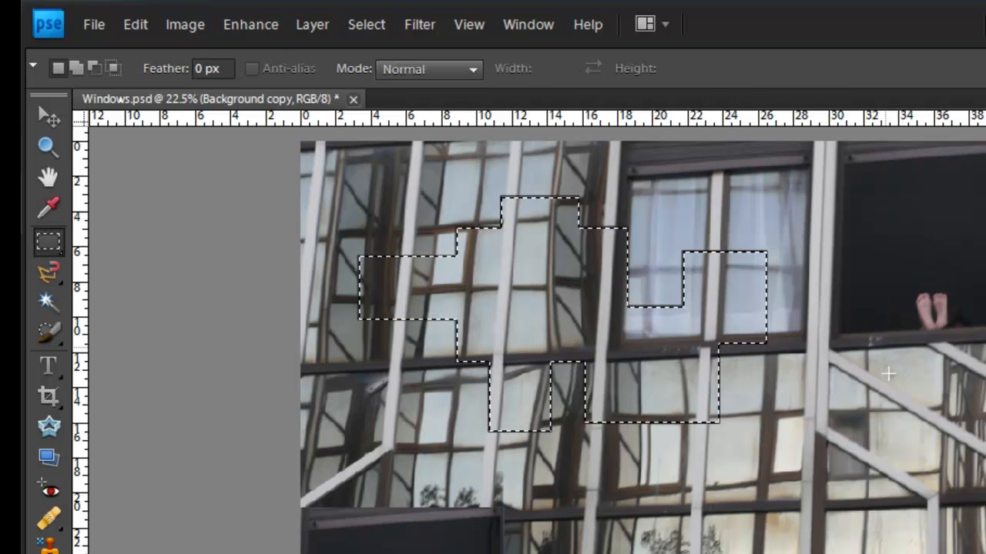
key("ctrl+d")
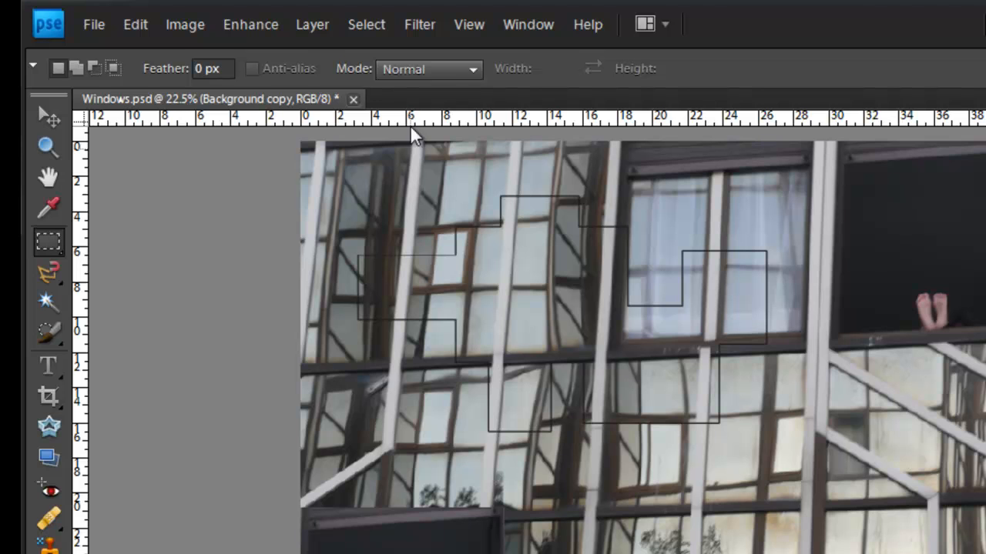
Reload the boxes selection, adjust its Hue/Saturation to hue +17, saturation +80 and lightness -15, and deselect
left_click(368, 26)
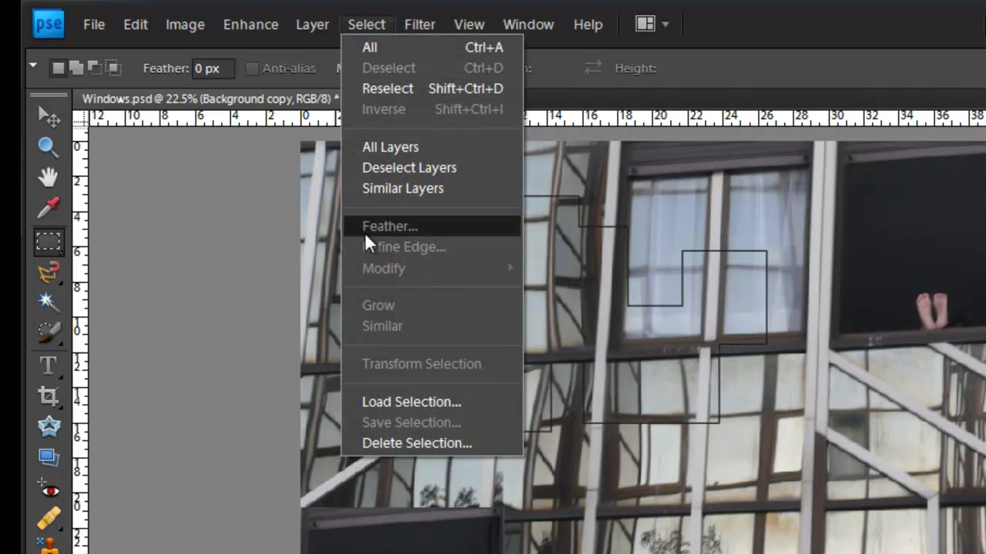
left_click(469, 407)
left_click(972, 276)
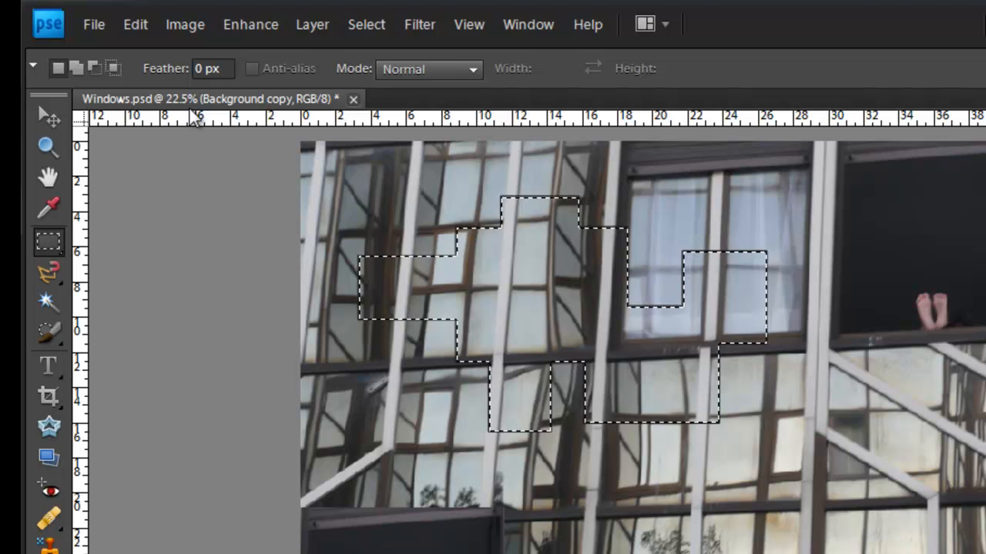
left_click(267, 27)
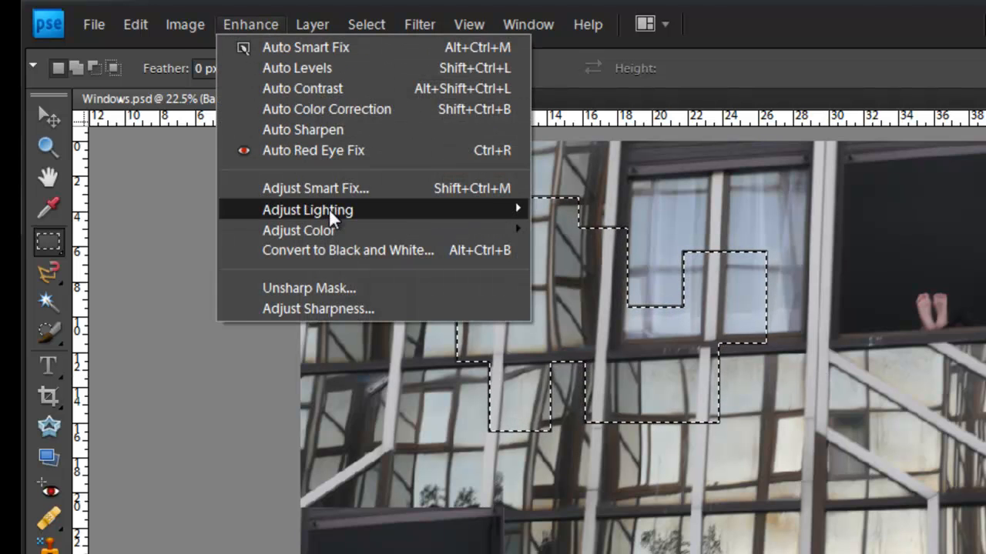
mouse_move(323, 229)
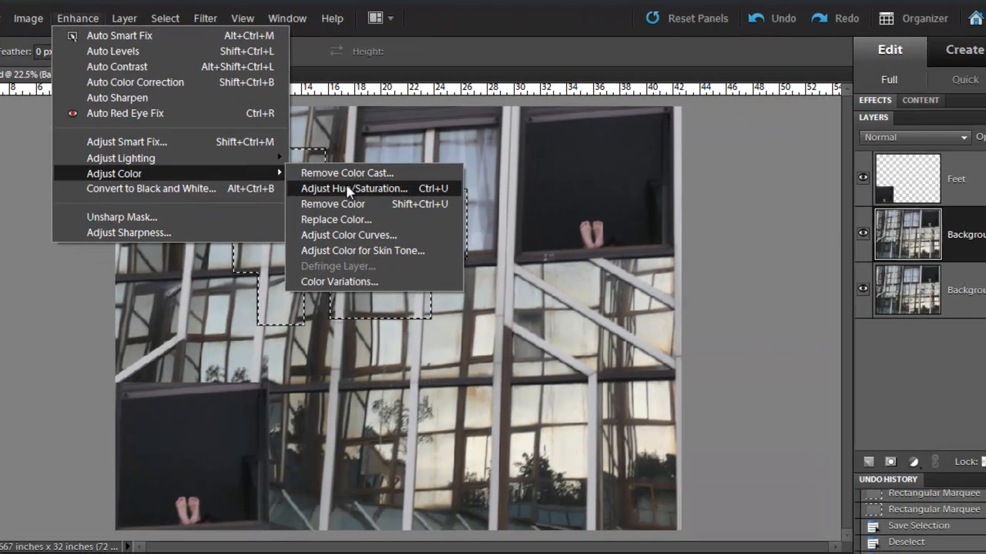
left_click(354, 189)
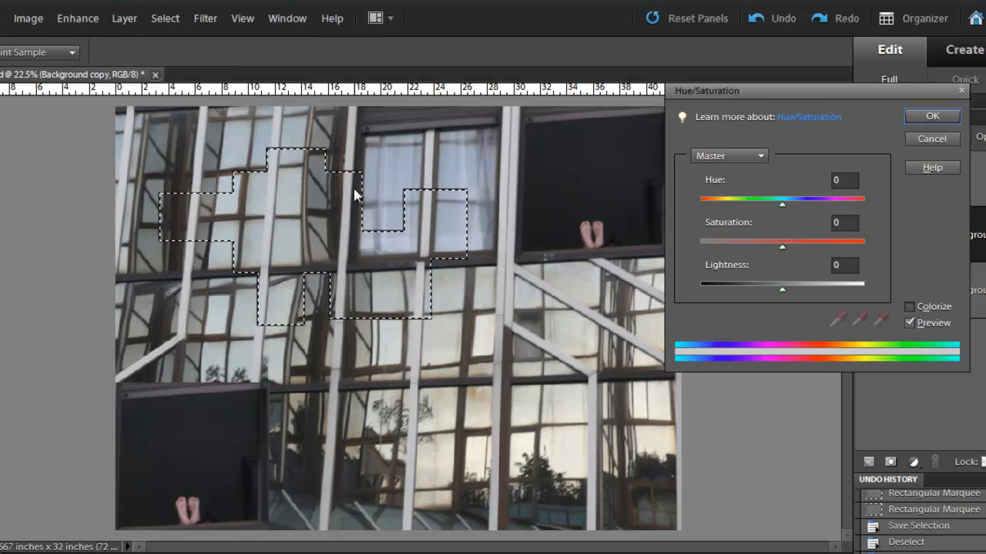
left_click_drag(782, 247, 849, 250)
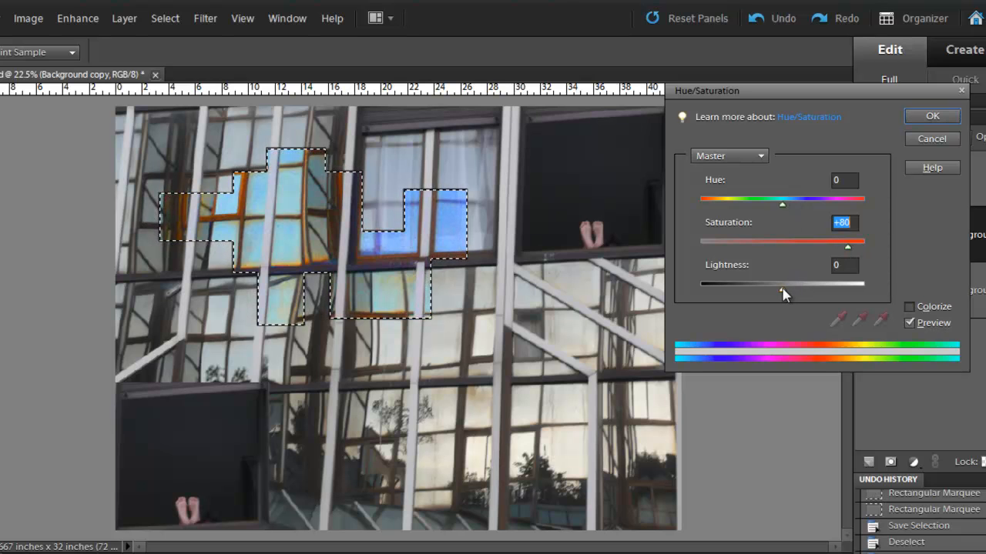
left_click_drag(782, 205, 793, 206)
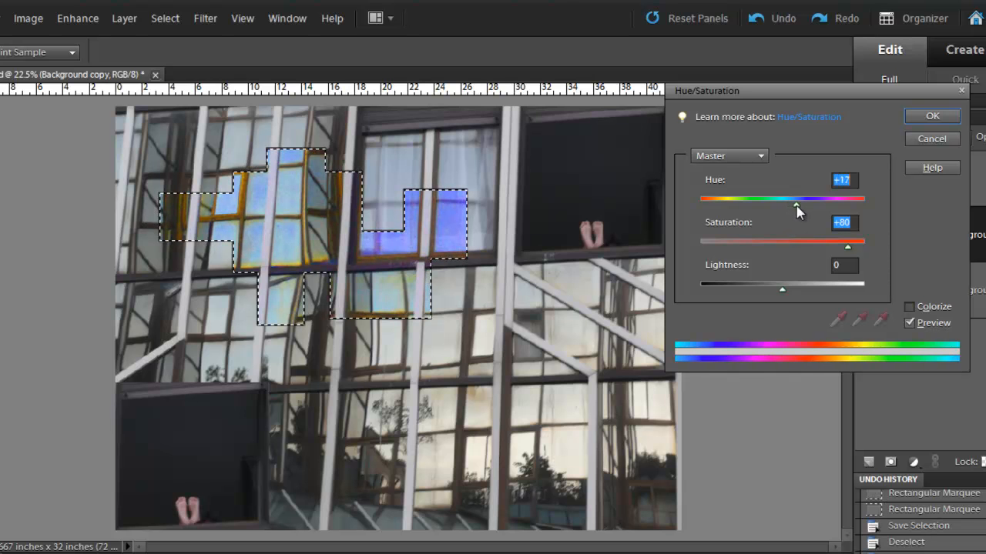
left_click_drag(779, 291, 774, 298)
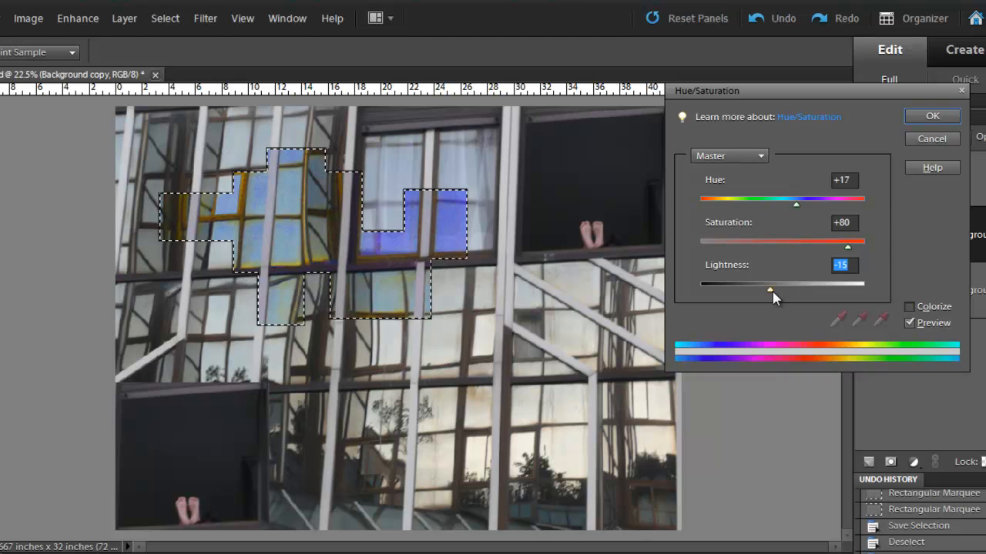
left_click(929, 116)
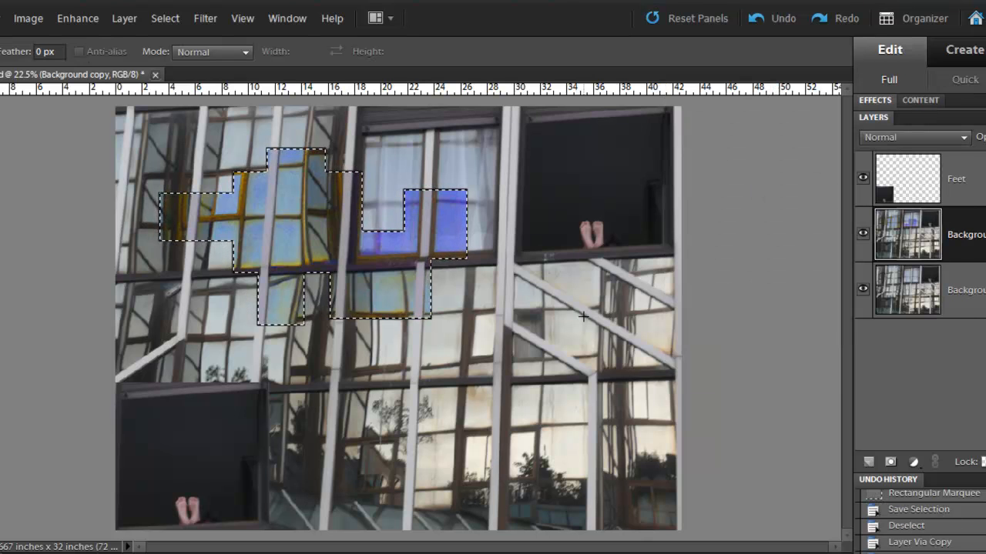
key("ctrl+d")
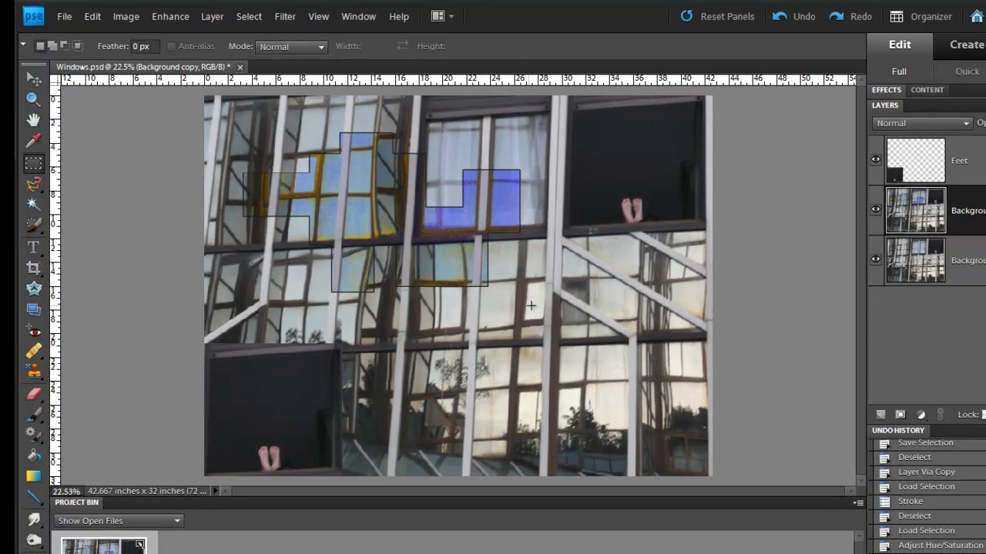
Draw a rectangular selection about 11.5 by 10 in over the lower-right windows and subtract three rectangles from its upper, left and lower-right edges
left_click_drag(619, 395, 673, 429)
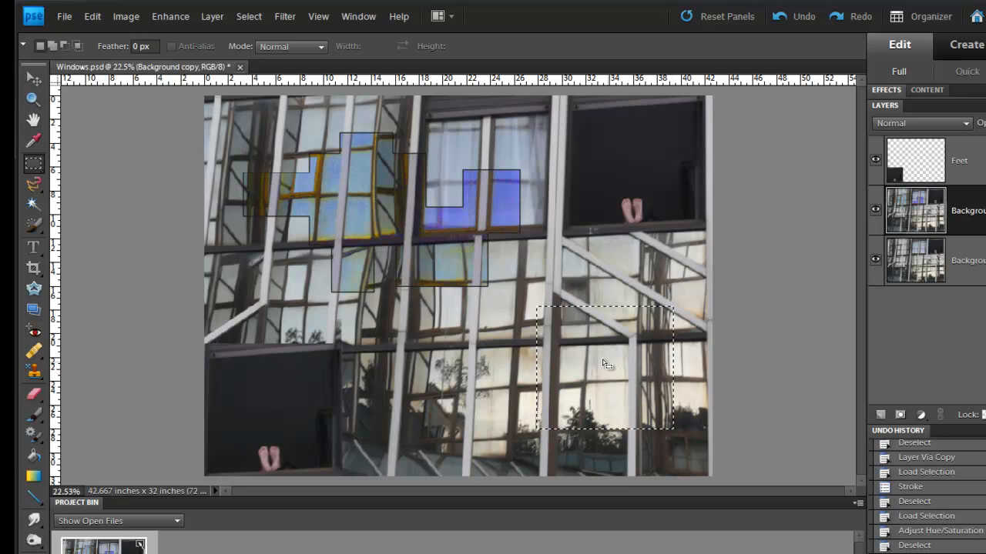
key("alt")
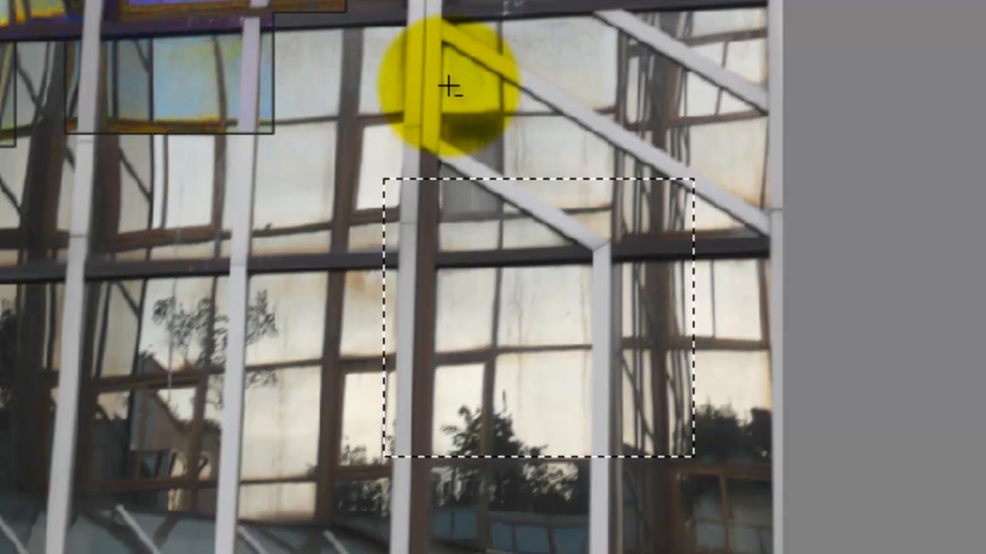
left_click_drag(447, 84, 653, 250)
left_click_drag(297, 290, 525, 349)
left_click_drag(572, 391, 747, 524)
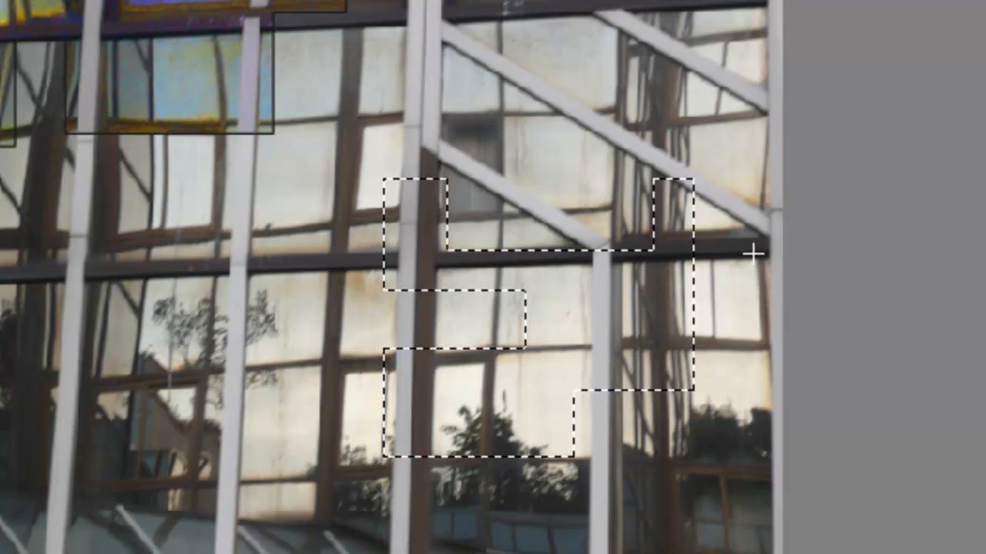
Add three rectangles to the lower-right selection: above it, at its lower-right corner and as a narrow strip in its left notch
left_click_drag(477, 102, 618, 224)
left_click_drag(592, 411, 736, 526)
left_click_drag(326, 297, 350, 308)
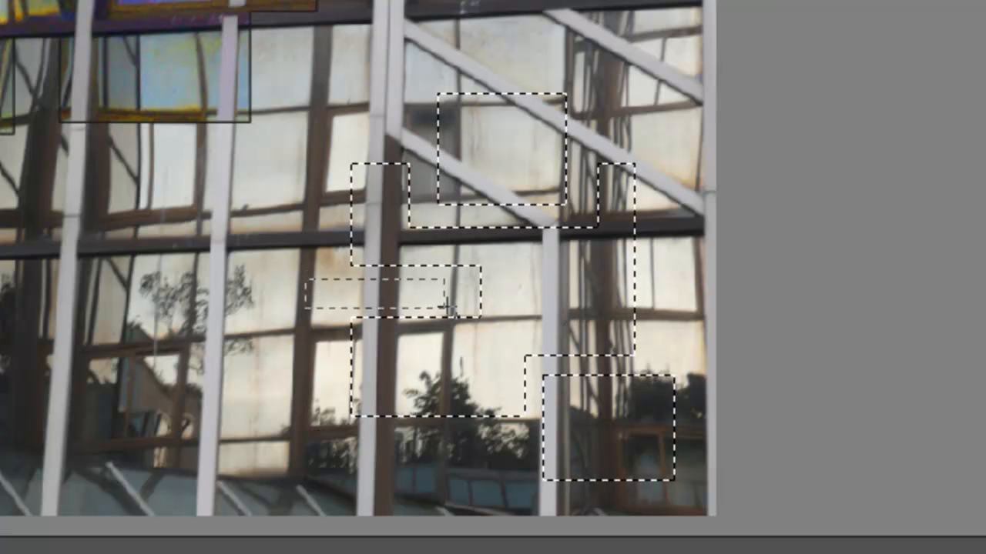
left_click_drag(464, 303, 462, 305)
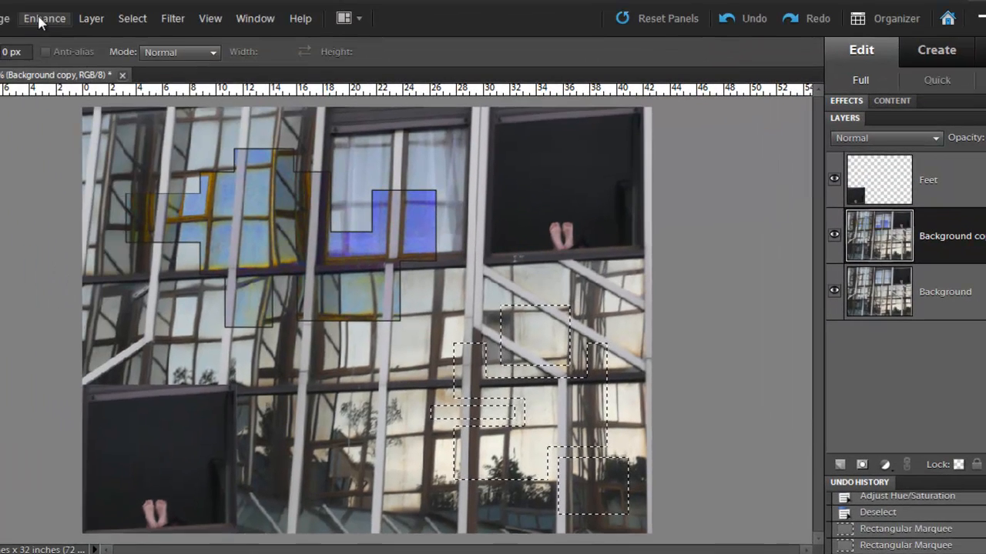
Raise the saturation of the lower-right selection to +85 with Hue/Saturation, and deselect it
left_click(44, 18)
mouse_move(104, 179)
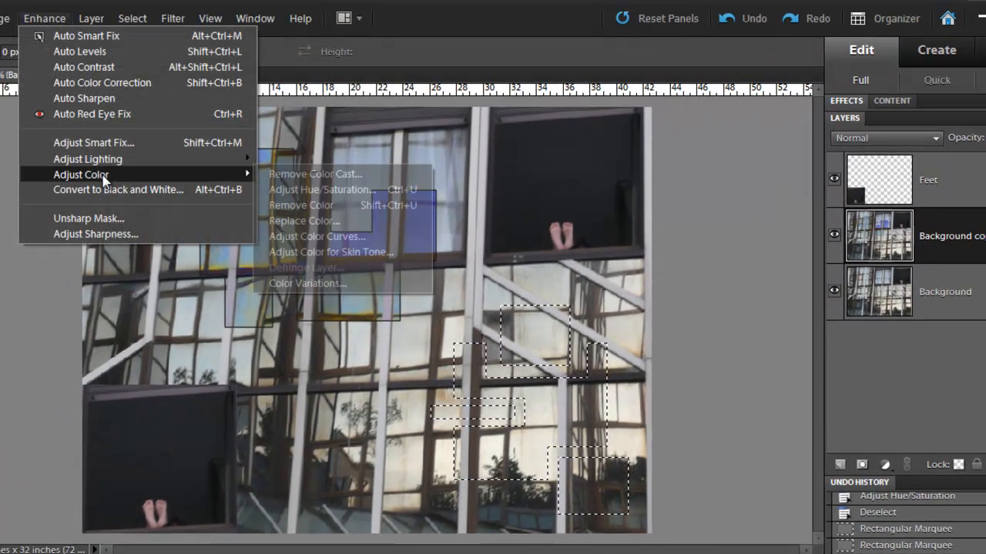
left_click(346, 191)
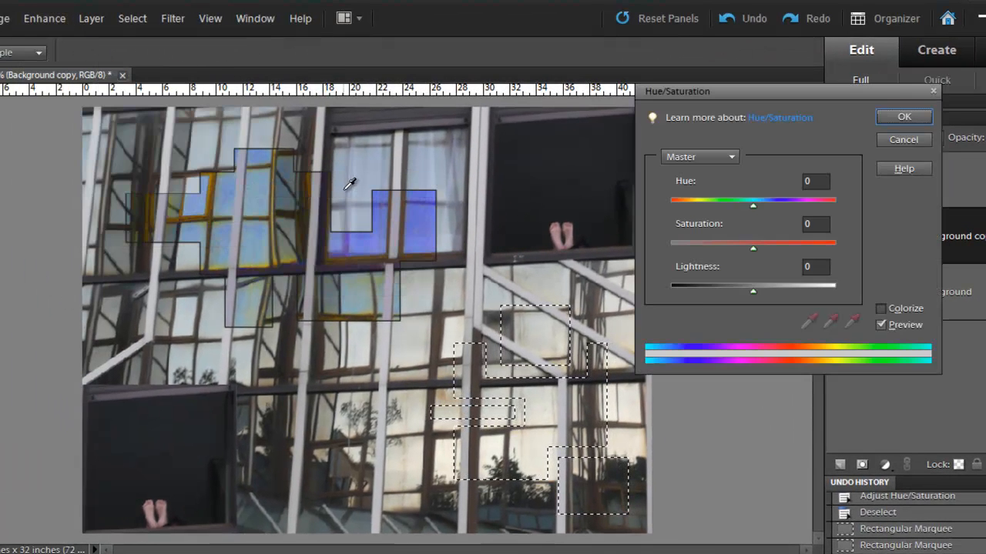
left_click_drag(754, 249, 824, 258)
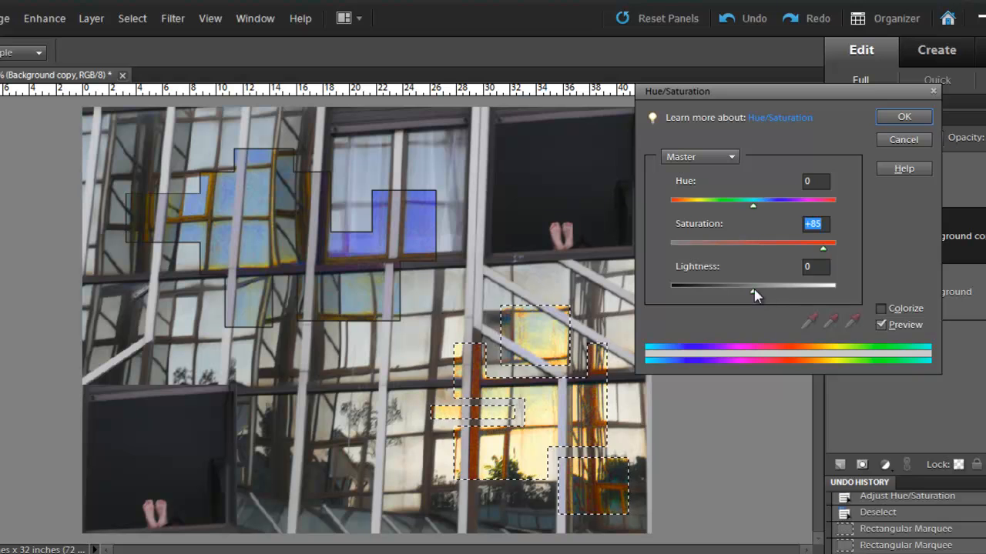
left_click(896, 117)
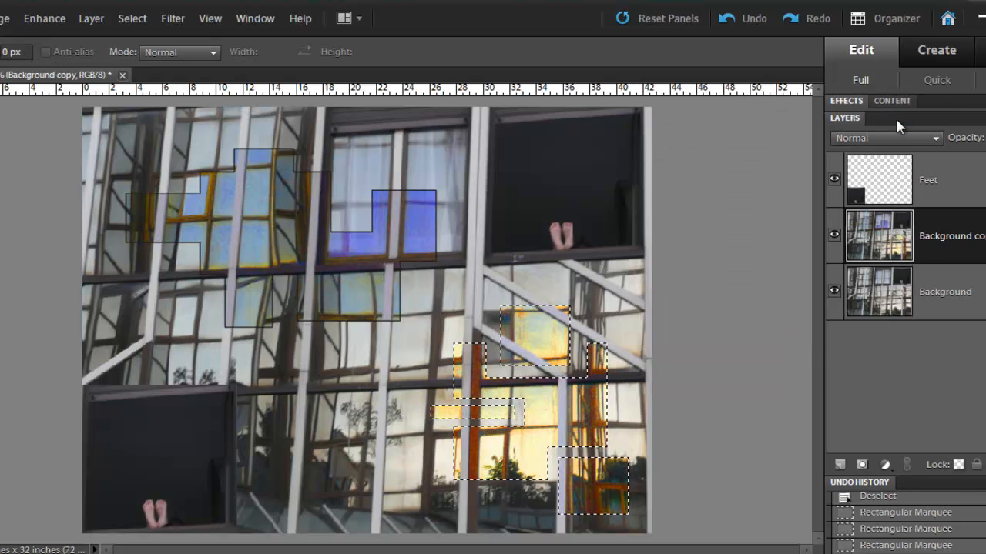
key("ctrl+d")
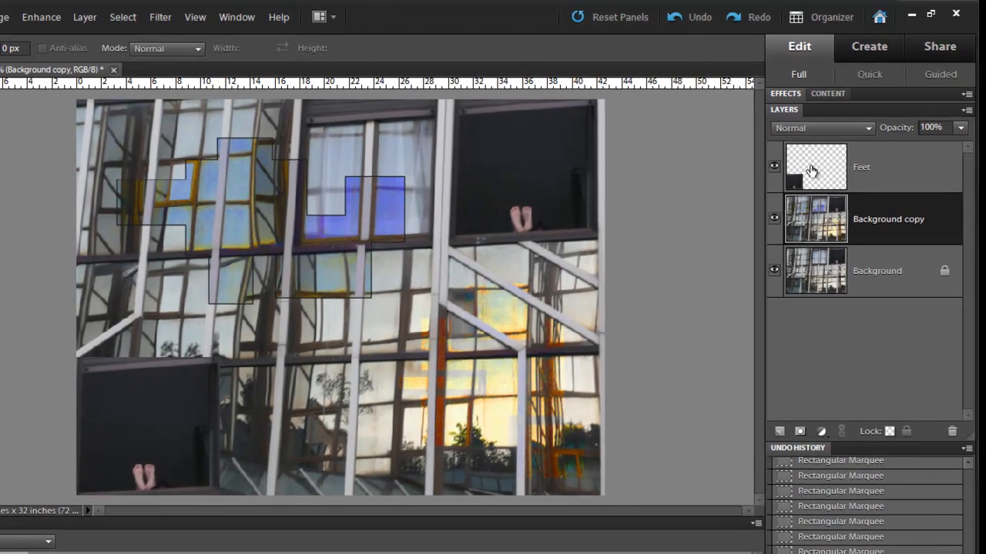
Select the Feet layer and invert its colors with the Invert adjustment filter
left_click(811, 170)
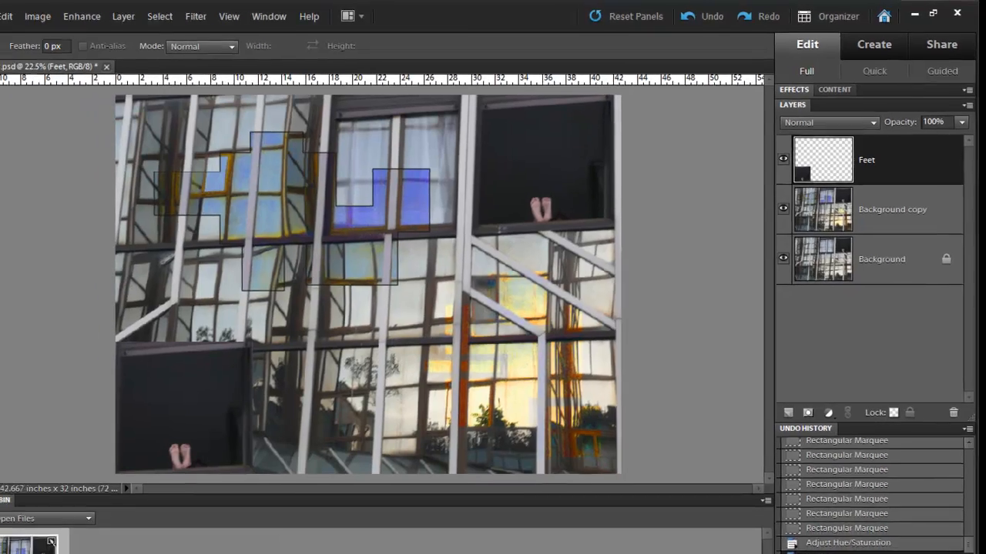
key("v")
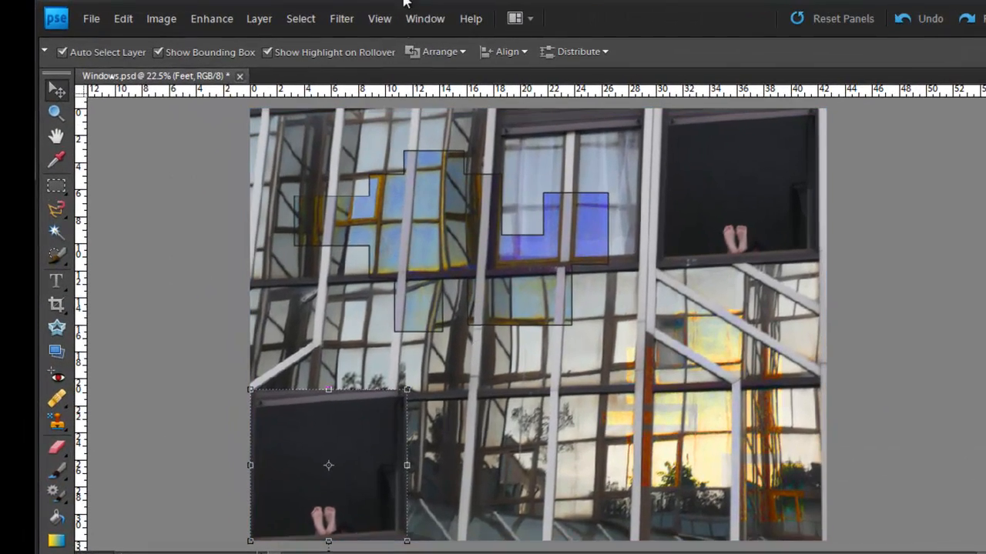
left_click(341, 19)
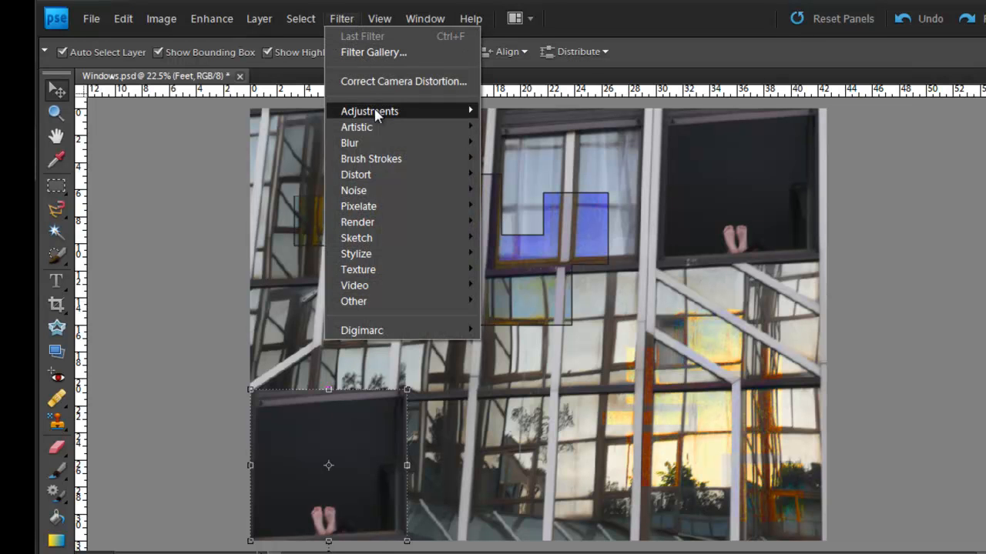
mouse_move(376, 114)
left_click(283, 141)
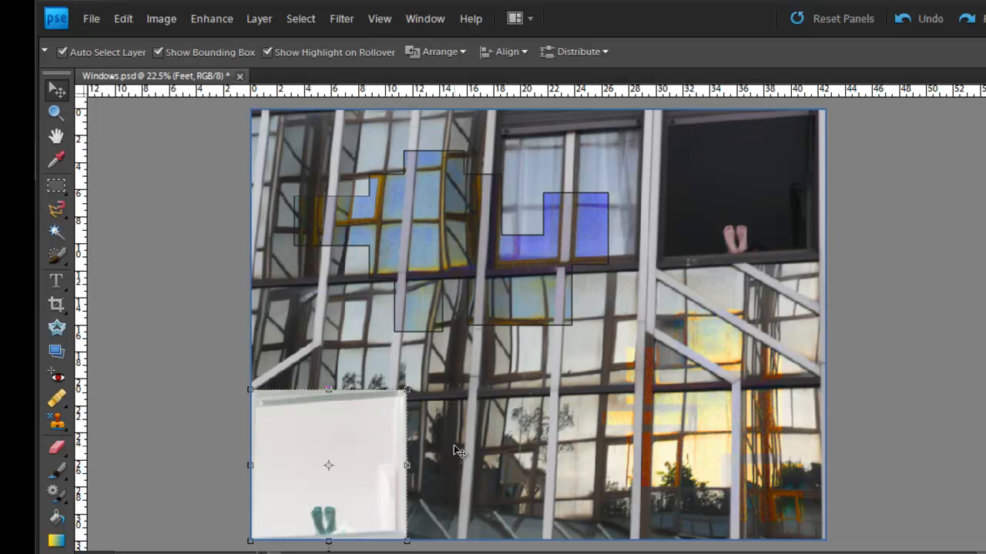
Set the Feet layer's saturation to +93 and raise its hue strongly with Hue/Saturation, and set its blending mode to Overlay
left_click(216, 19)
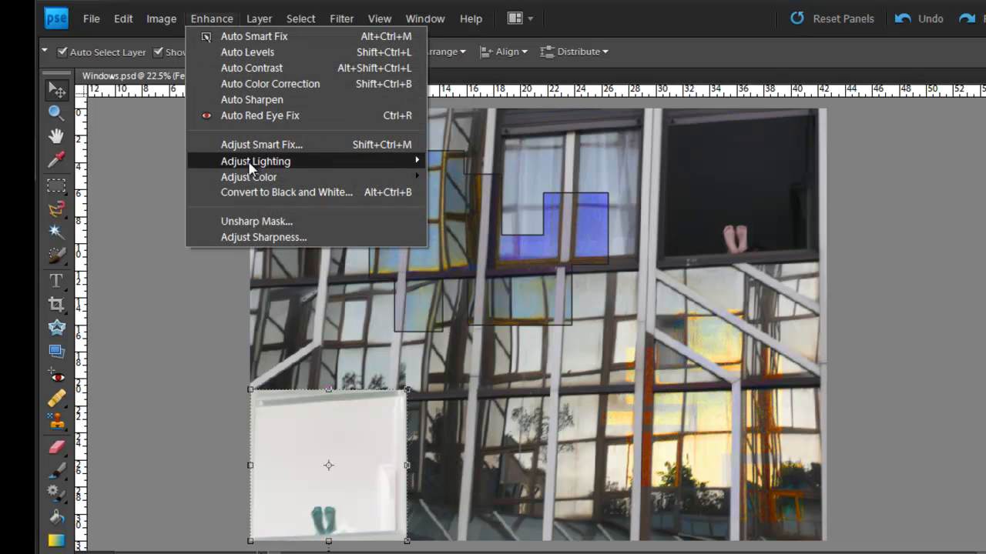
mouse_move(265, 181)
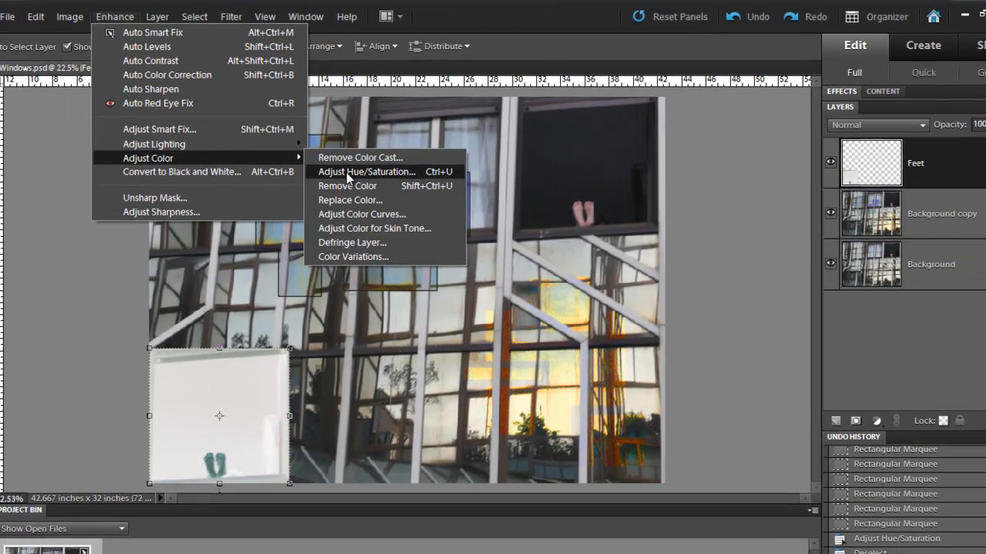
left_click(347, 174)
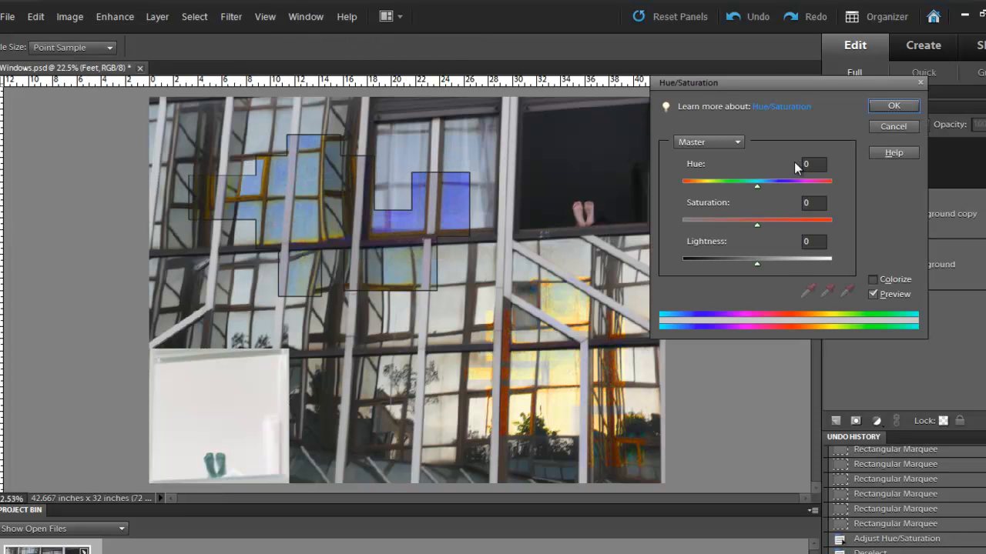
left_click_drag(761, 222, 825, 228)
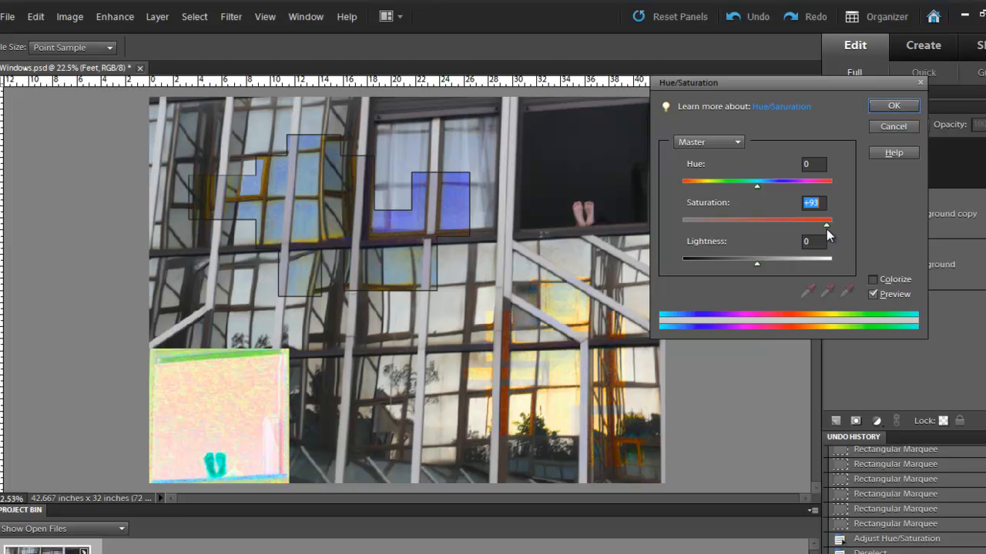
left_click(760, 187)
left_click_drag(765, 187, 815, 198)
left_click(888, 106)
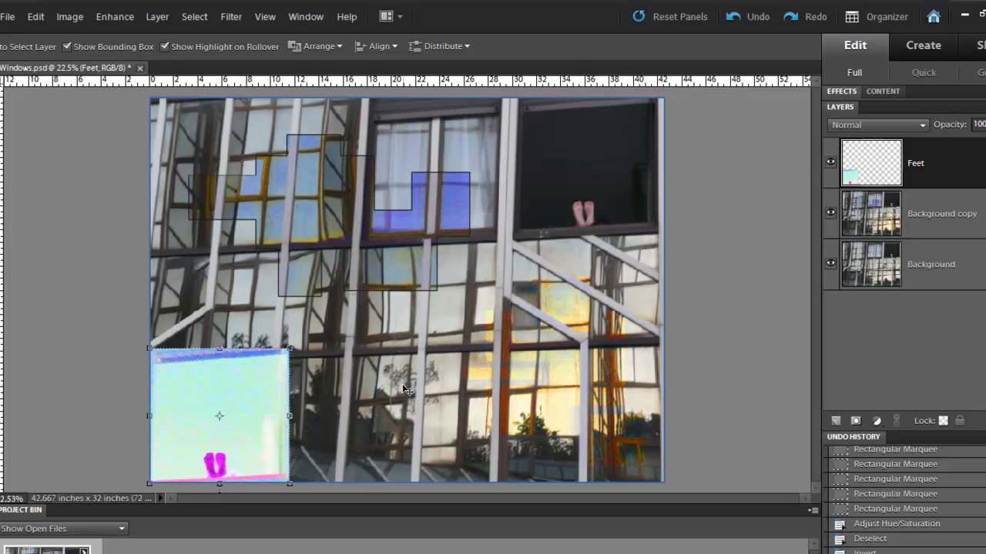
left_click(921, 125)
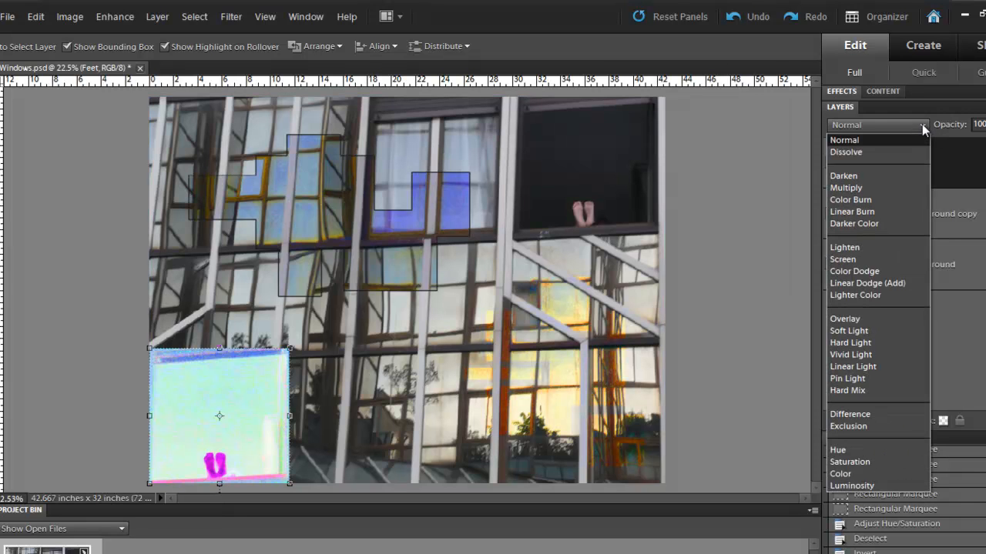
left_click(878, 320)
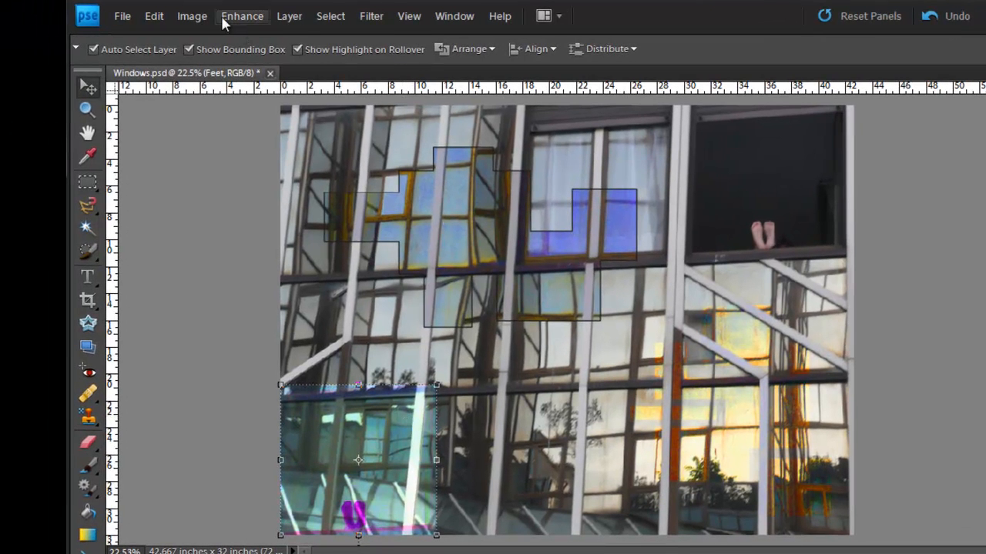
Skew the Feet layer's two upper corners and lower-right corner to fit it to the lower-left window, and apply the transformation
left_click(197, 19)
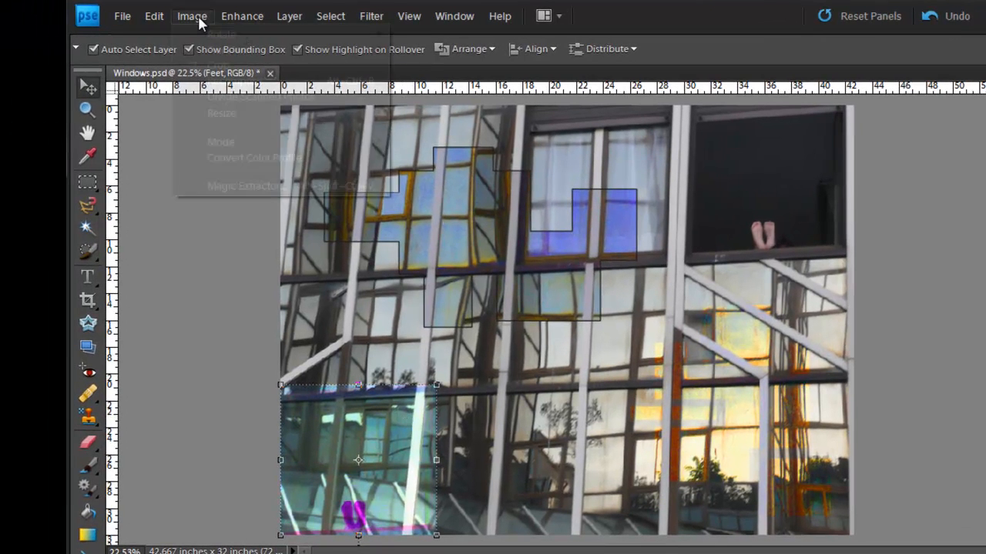
mouse_move(217, 54)
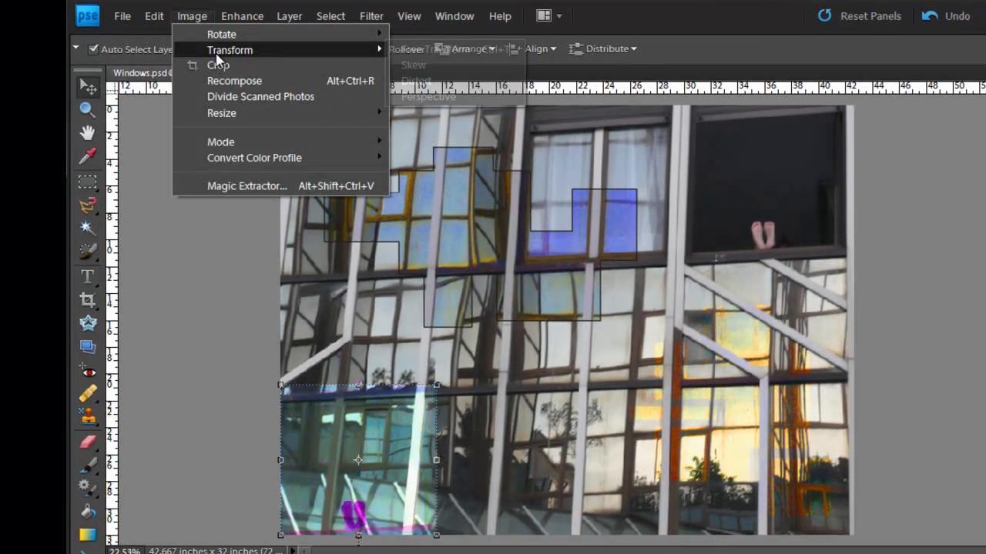
left_click(414, 66)
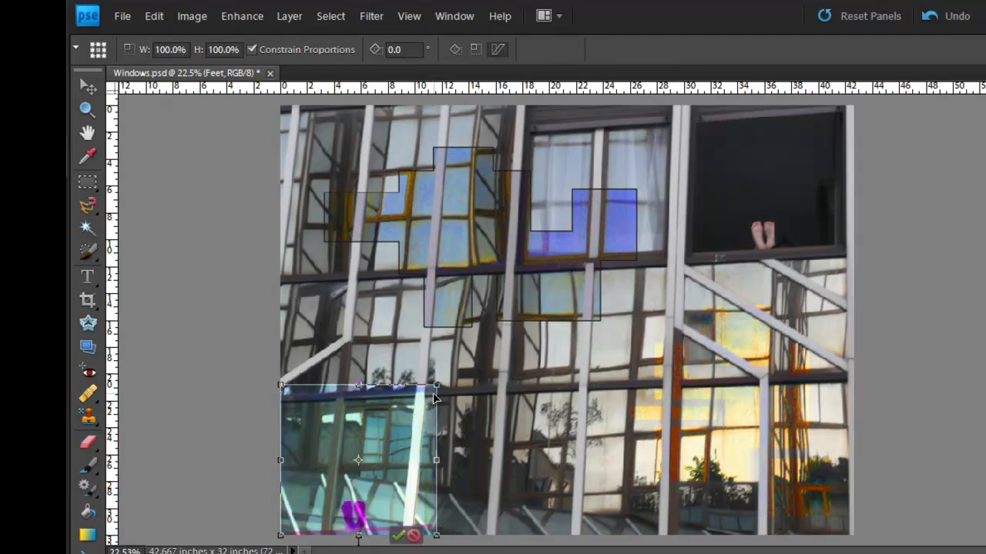
left_click_drag(283, 386, 282, 393)
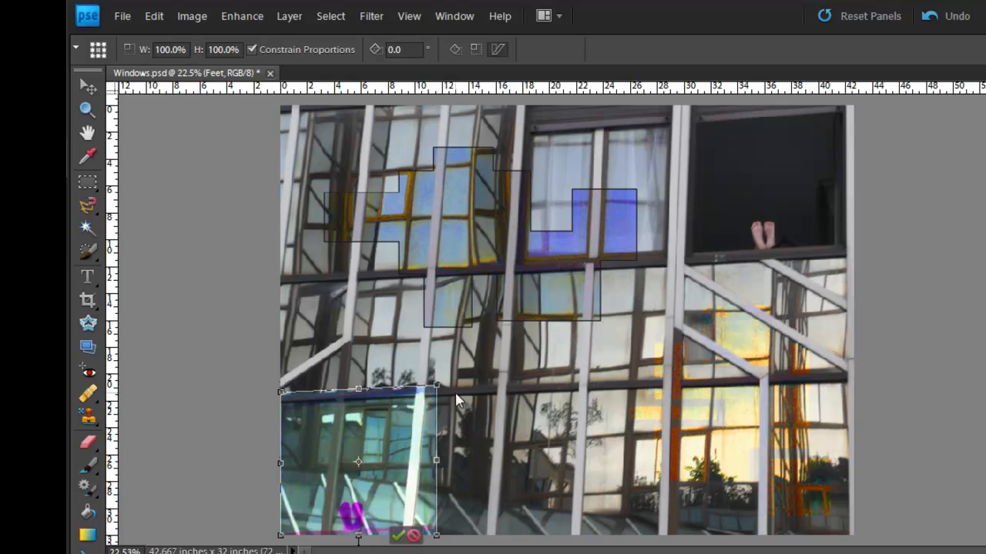
left_click_drag(438, 387, 418, 396)
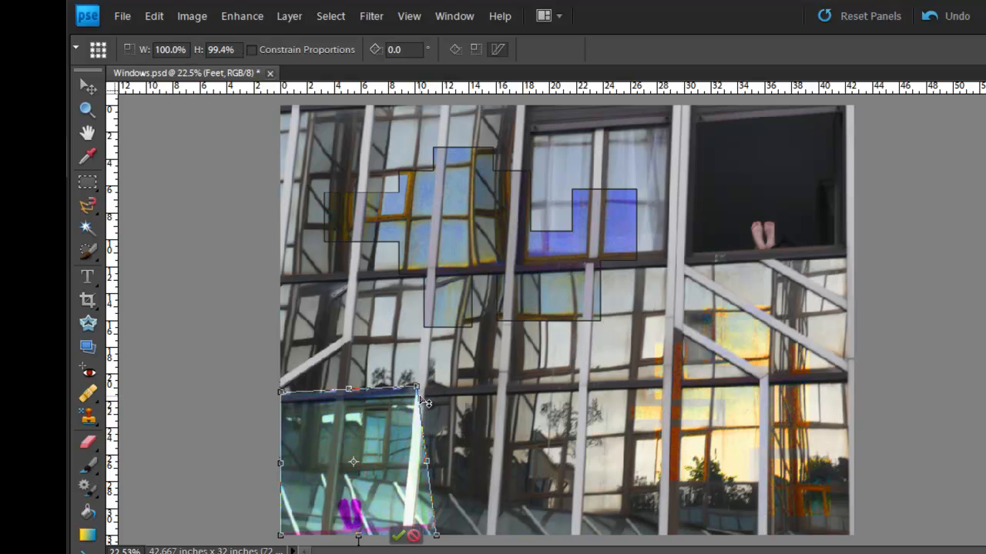
left_click_drag(437, 539, 402, 546)
left_click_drag(416, 390, 417, 389)
left_click_drag(281, 396, 283, 397)
left_click_drag(416, 394, 416, 399)
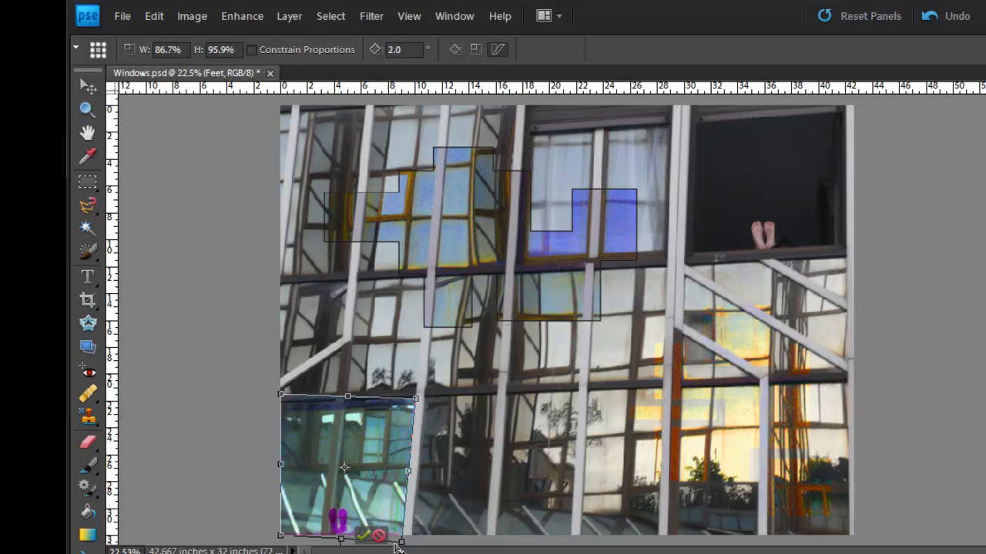
left_click(362, 534)
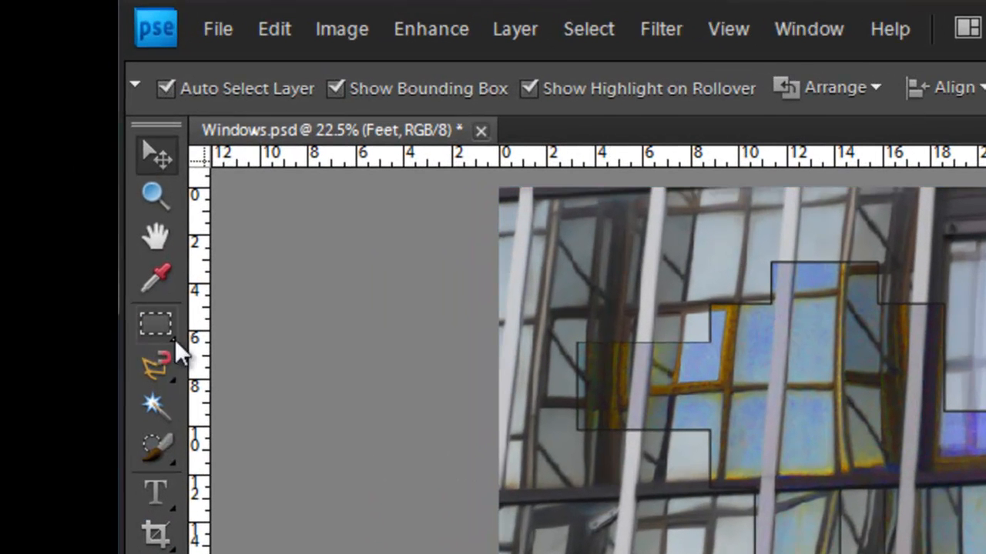
Draw a circular selection about 6.6 in across with the Elliptical Marquee Tool, centered on the feet in the upper-right window
left_click(96, 189)
left_click(173, 340)
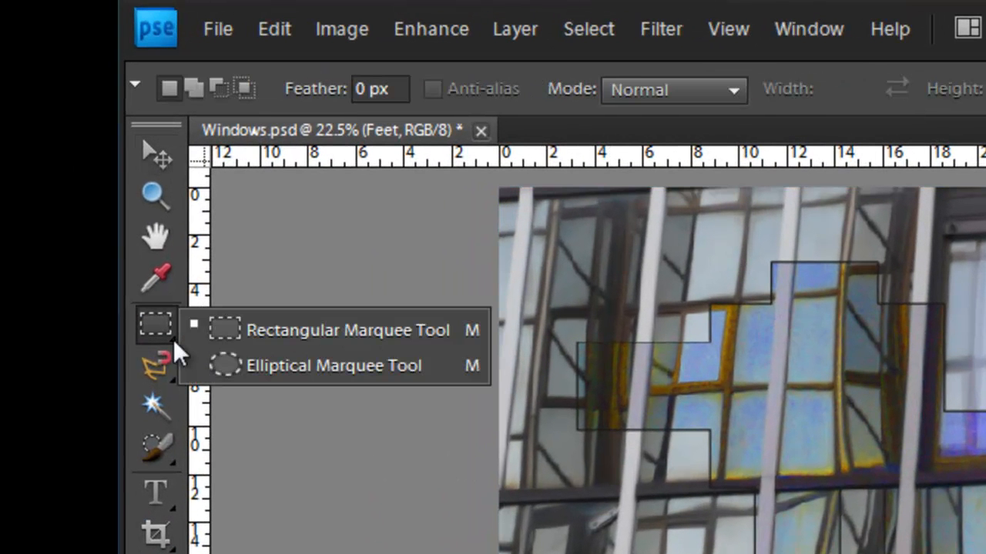
left_click(251, 374)
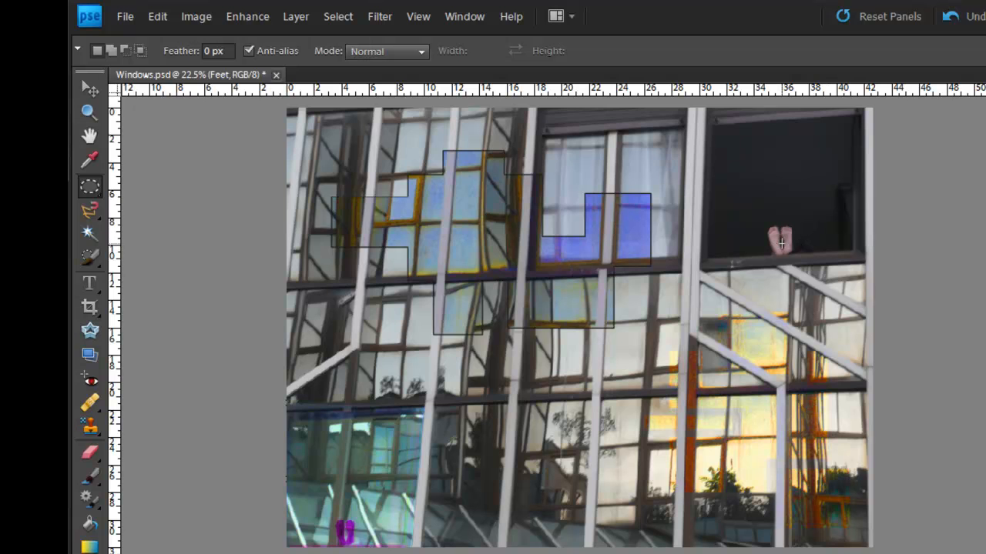
left_click_drag(788, 256, 801, 268)
left_click_drag(825, 289, 825, 289)
left_click(241, 17)
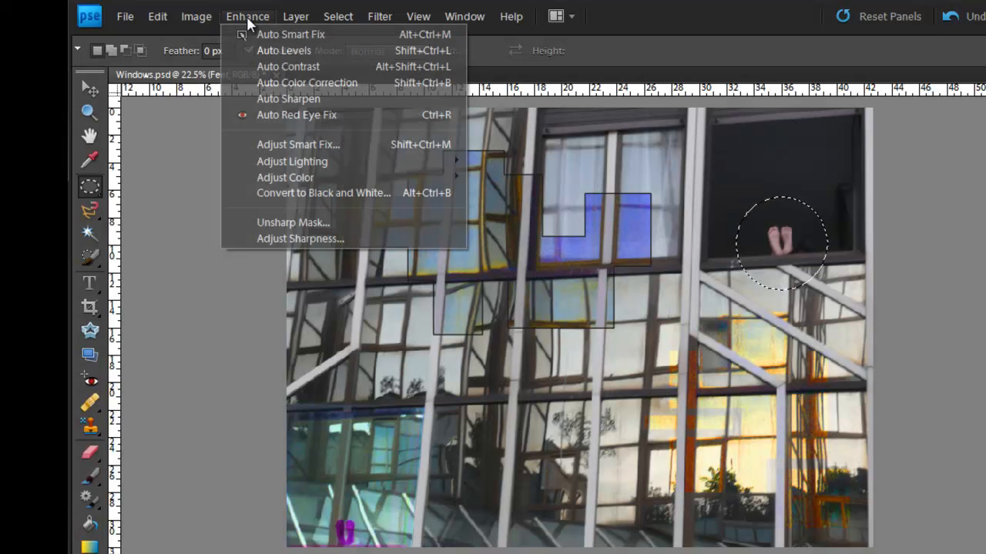
mouse_move(320, 162)
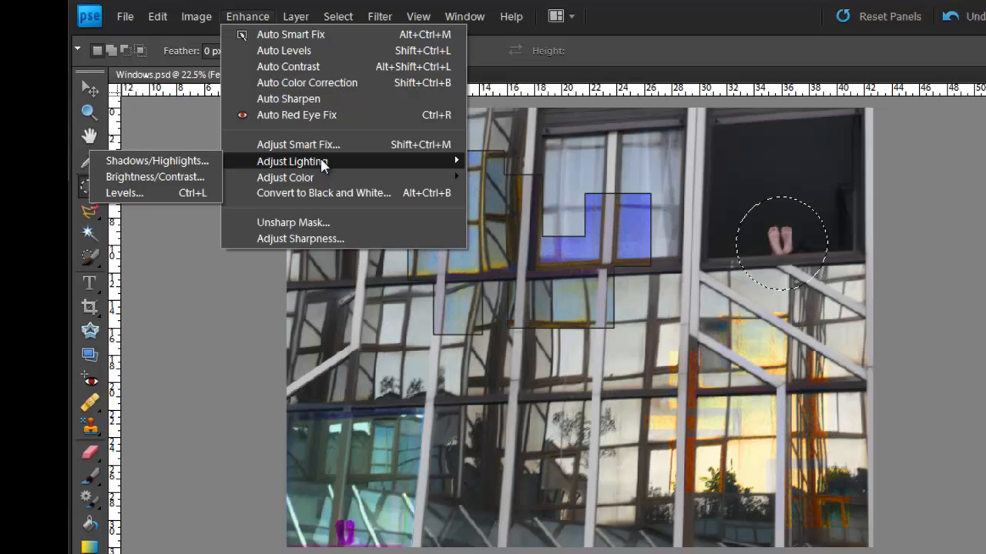
left_click(158, 192)
left_click(712, 278)
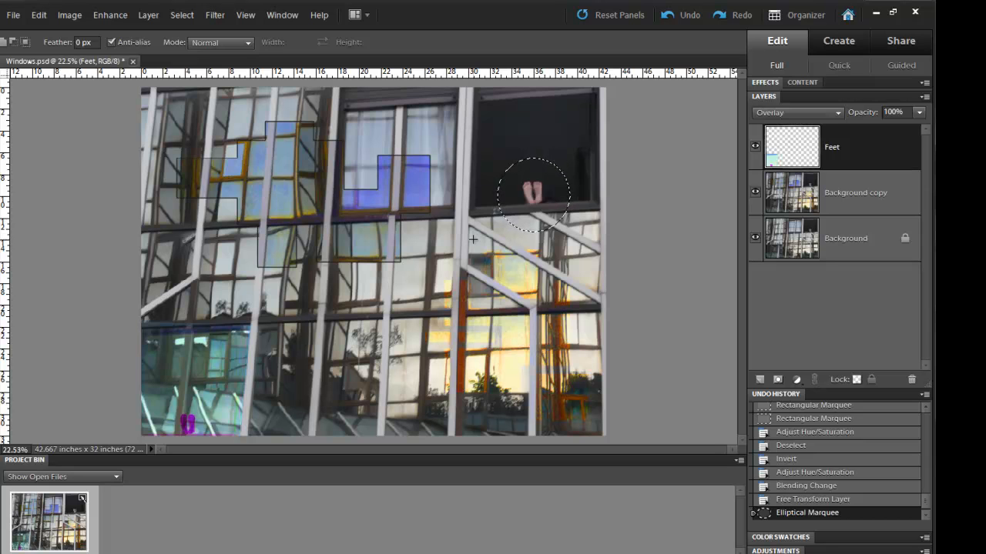
Apply Levels to the circle on the Background copy layer with input black 28, input white 174 and shifted midtones, and deselect it
left_click(852, 196)
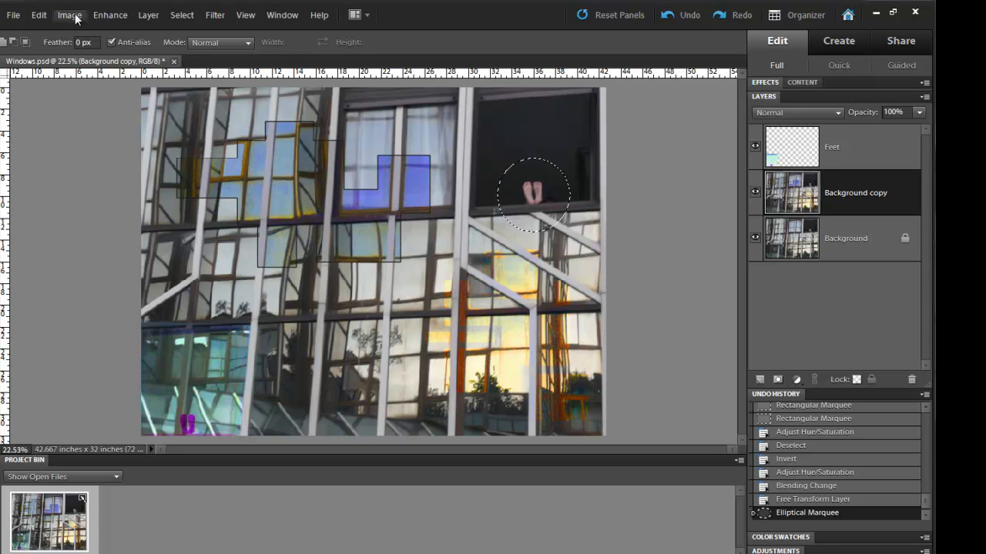
left_click(110, 15)
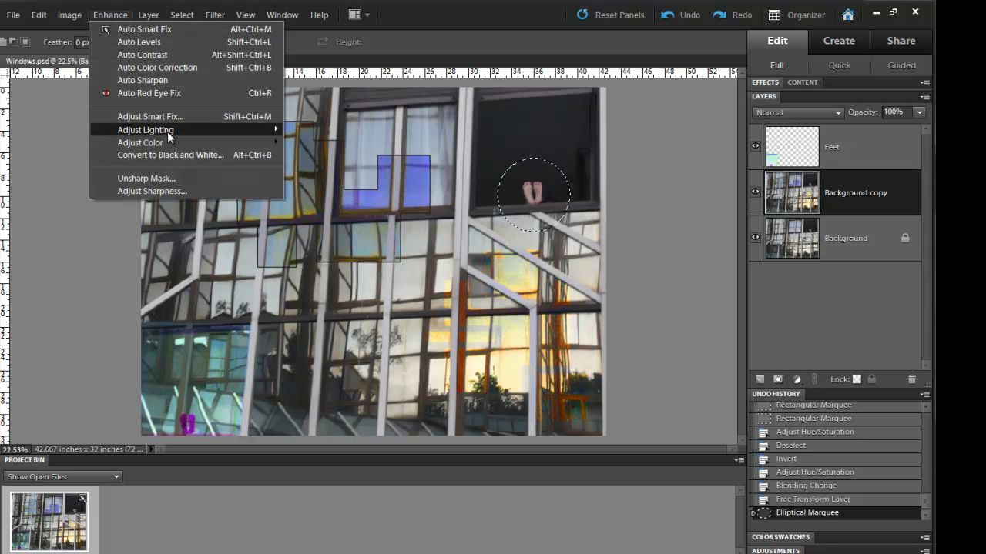
mouse_move(167, 131)
left_click(25, 155)
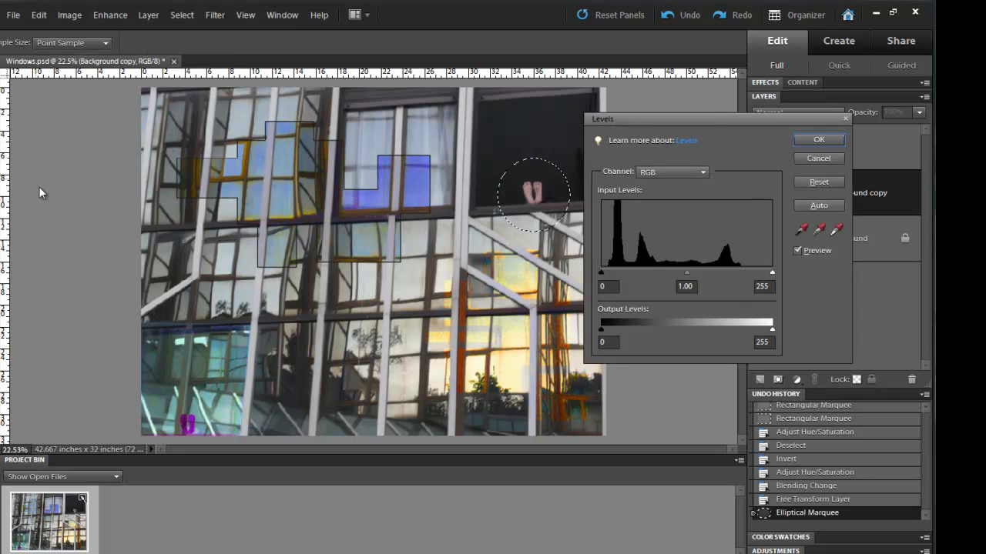
left_click_drag(711, 125, 258, 123)
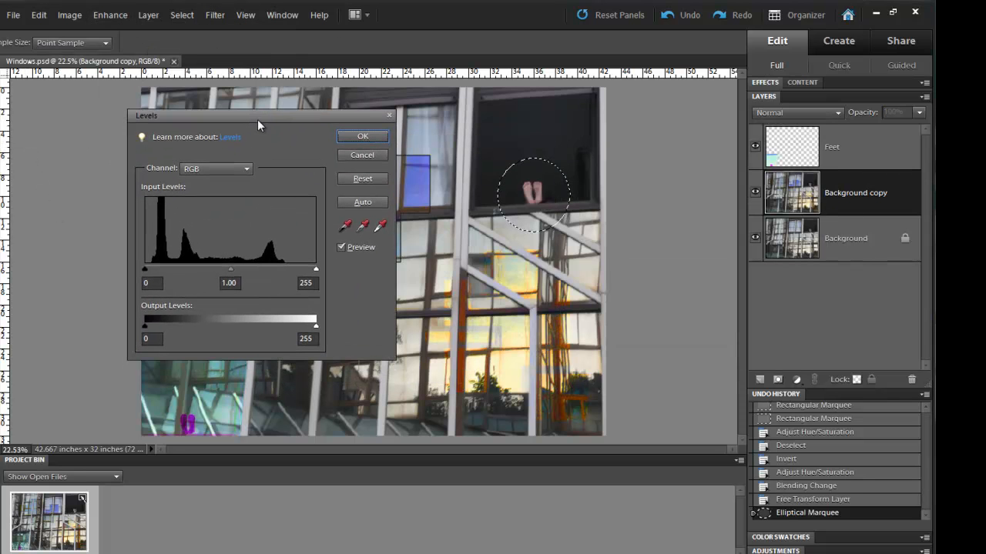
left_click_drag(146, 269, 164, 269)
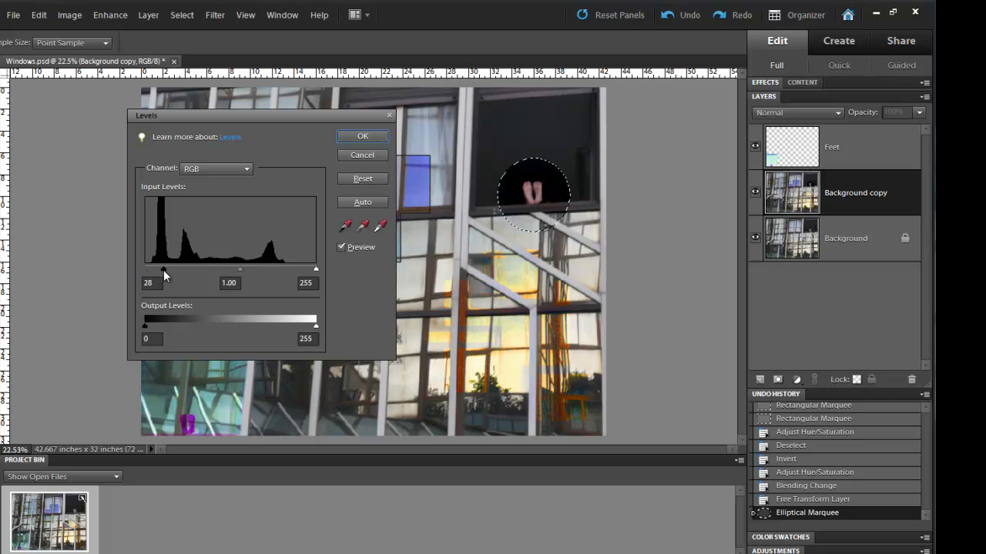
left_click_drag(315, 270, 262, 269)
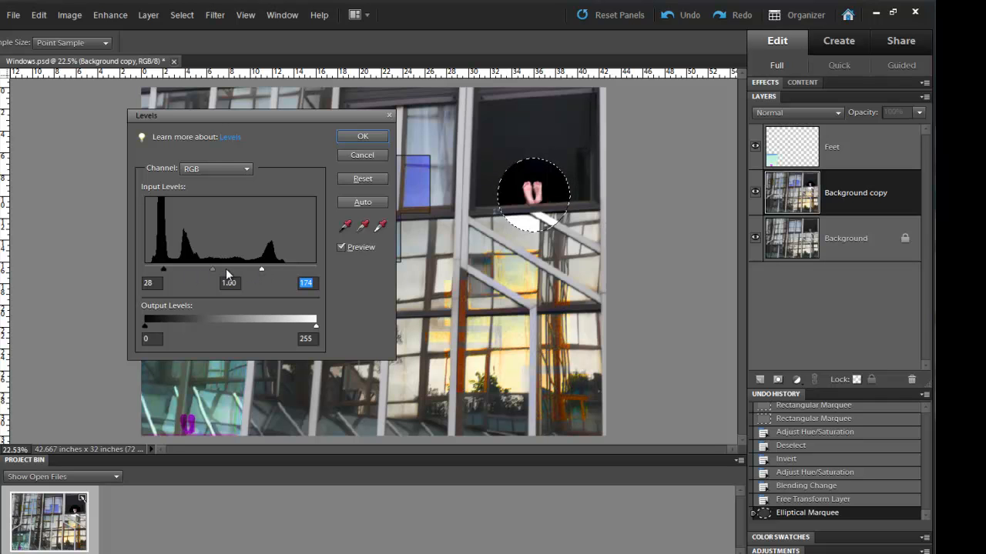
left_click_drag(204, 268, 207, 270)
left_click(368, 137)
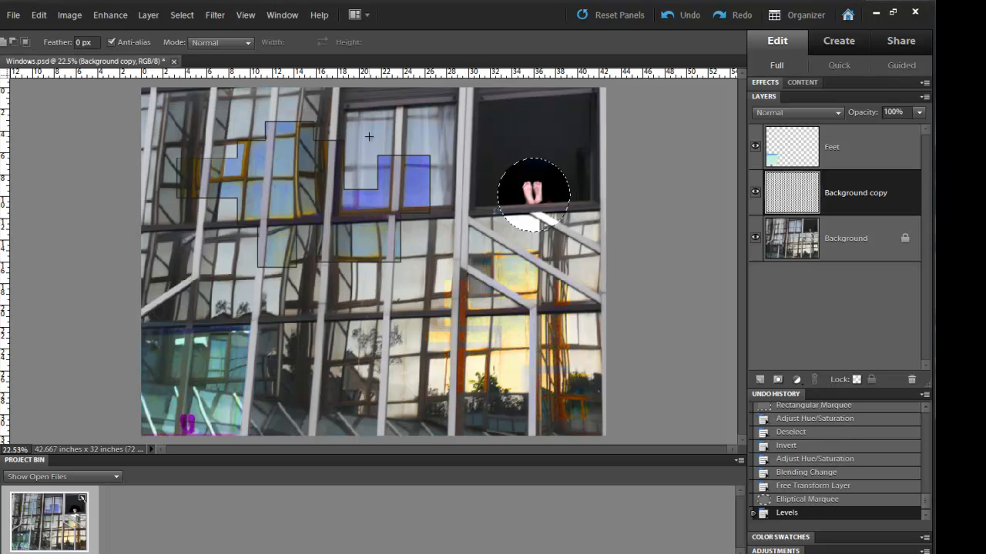
key("ctrl+d")
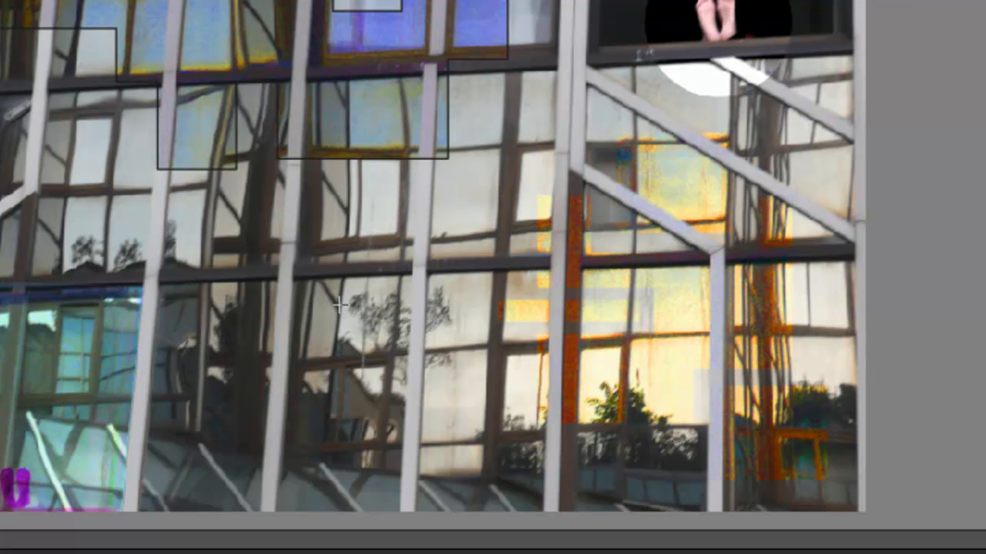
Draw a circular selection about 11 in across from its center over the lower-middle windows, around the reflected tree
left_click_drag(340, 306, 434, 399)
left_click_drag(436, 400, 462, 439)
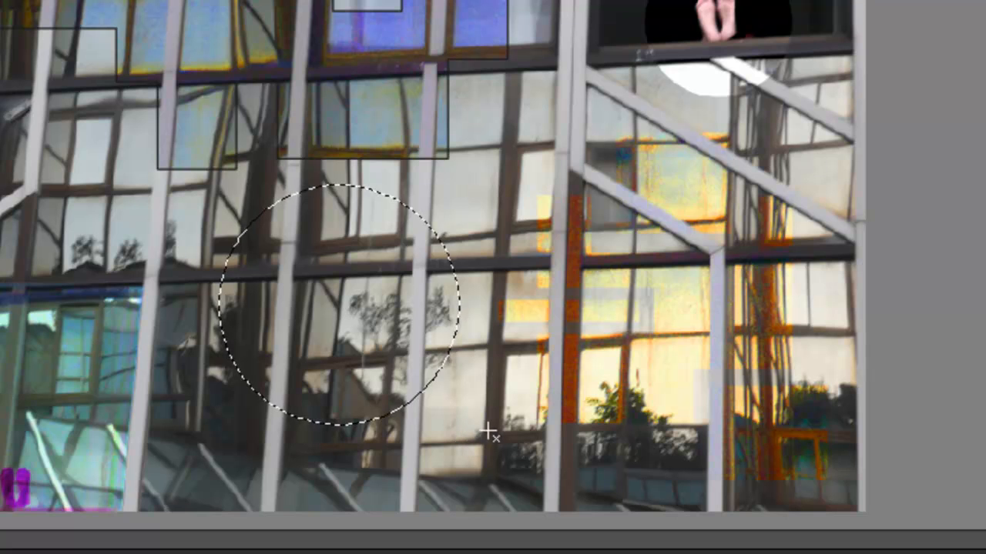